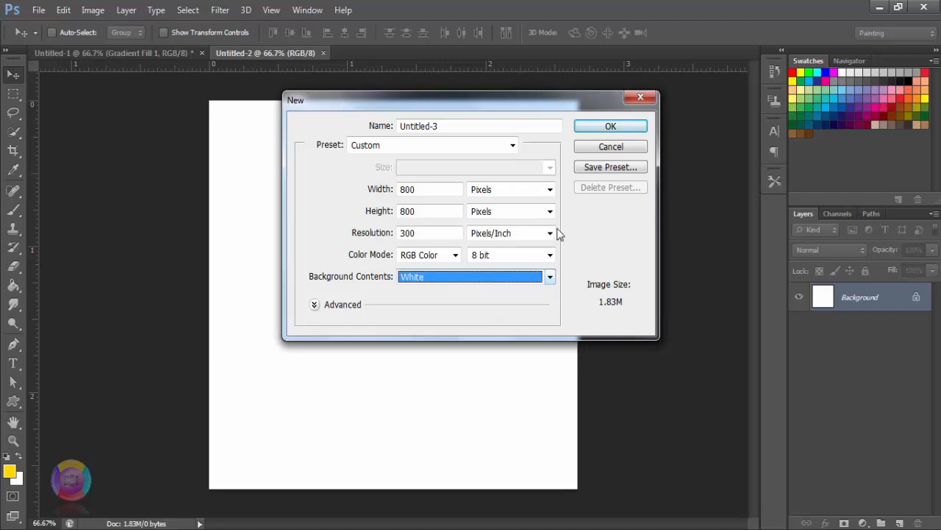
# - Create an 800 by 800 pixel RGB document at 300 pixels/inch with white contents, and convert its Background into regular Layer 0
pyautogui.click(621, 128)
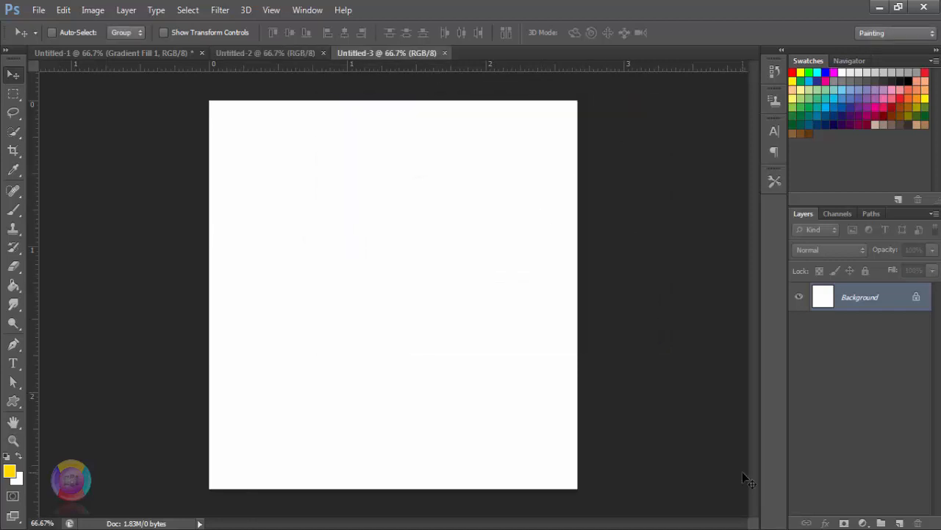
pyautogui.doubleClick(857, 300)
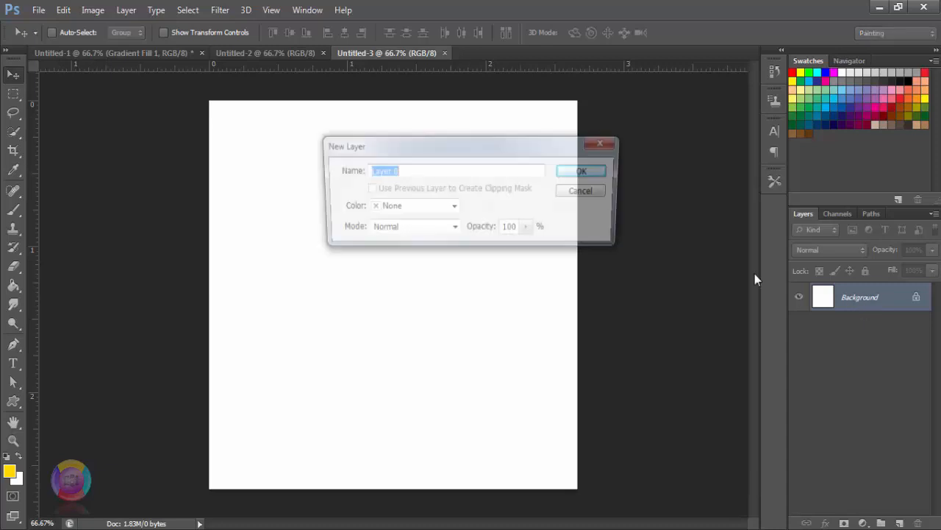
pyautogui.click(601, 174)
# - Add a gradient fill layer above Layer 0 using the Neutral Density gradient preset
pyautogui.click(865, 522)
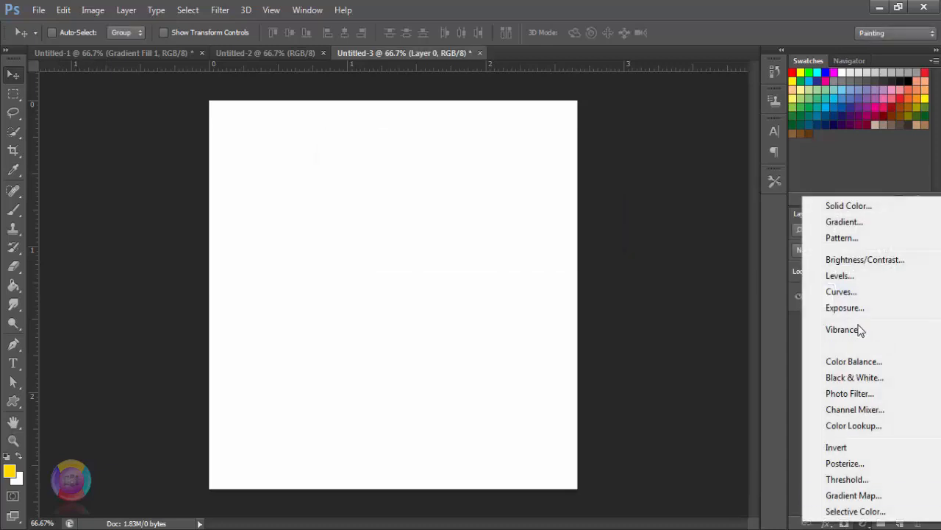
pyautogui.click(863, 219)
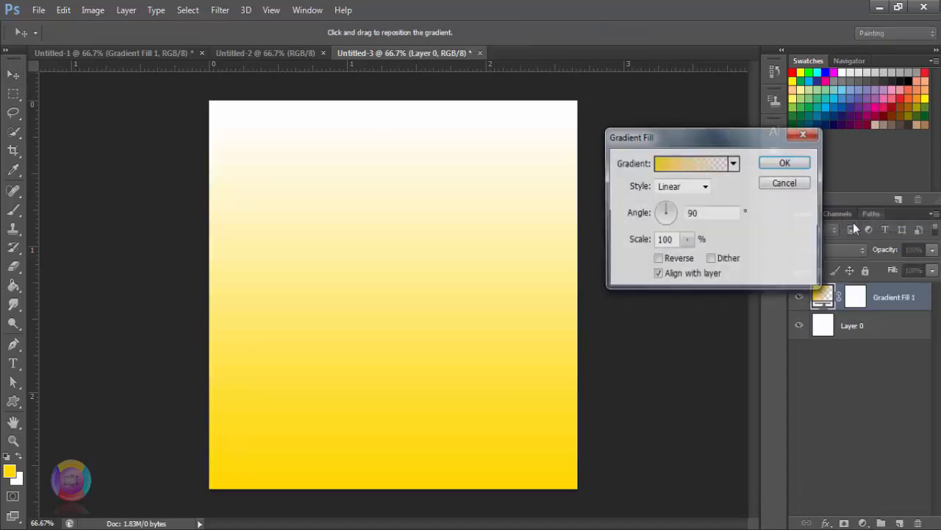
pyautogui.click(719, 165)
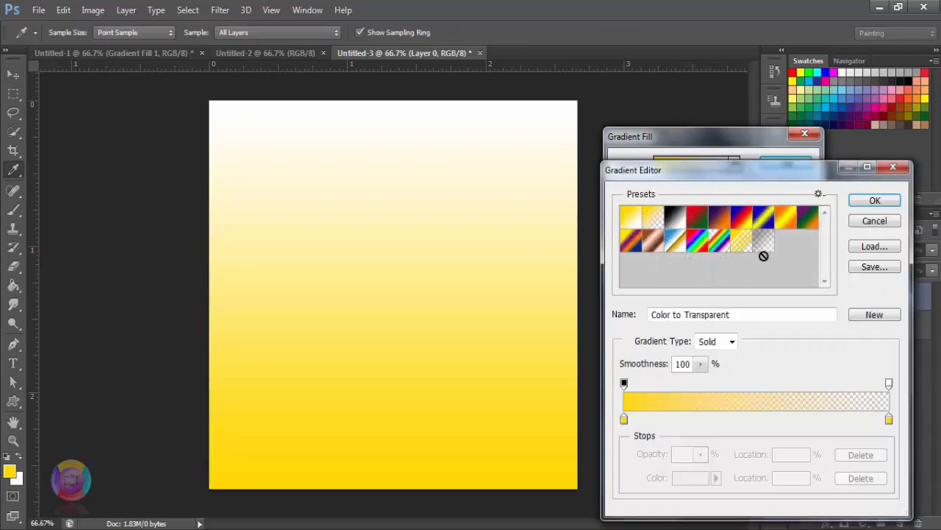
pyautogui.click(764, 245)
pyautogui.click(874, 200)
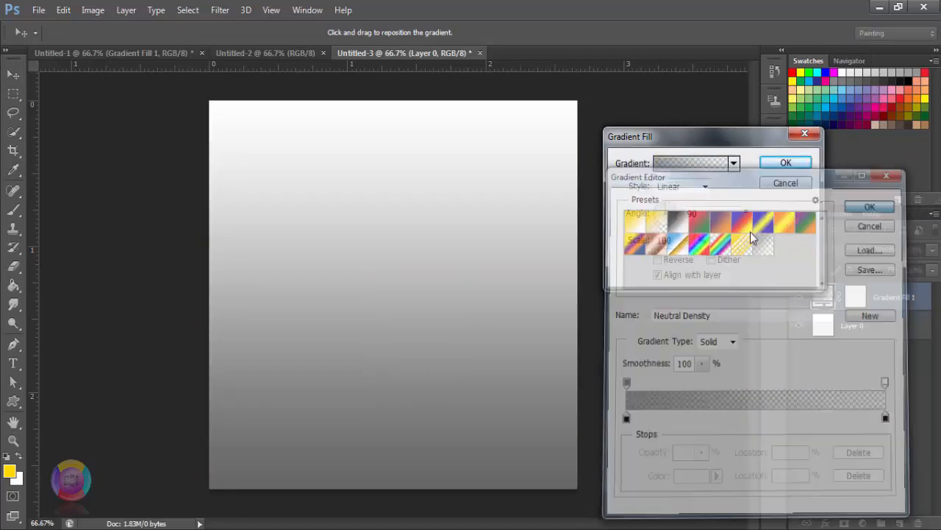
# - Reverse the gradient fill, make its style Radial with a scale of 337%, and apply it
pyautogui.click(657, 260)
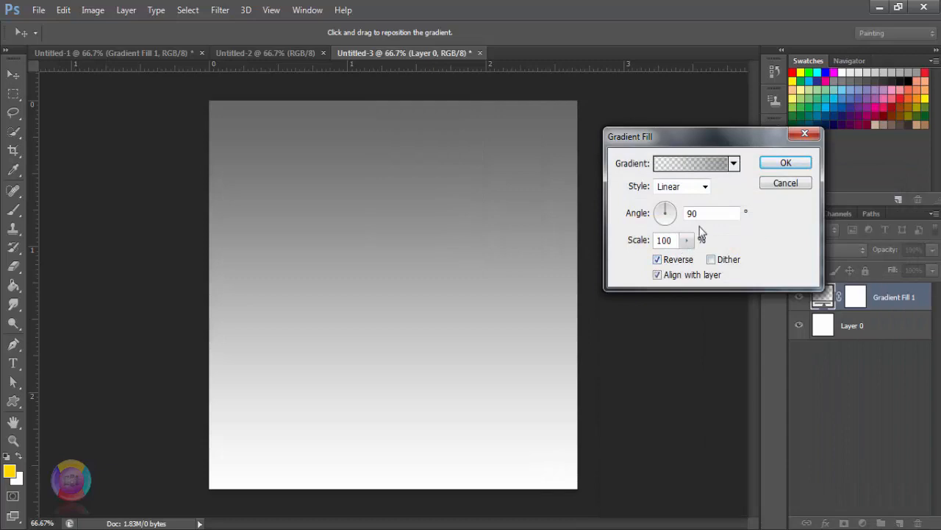
pyautogui.click(684, 187)
pyautogui.click(684, 212)
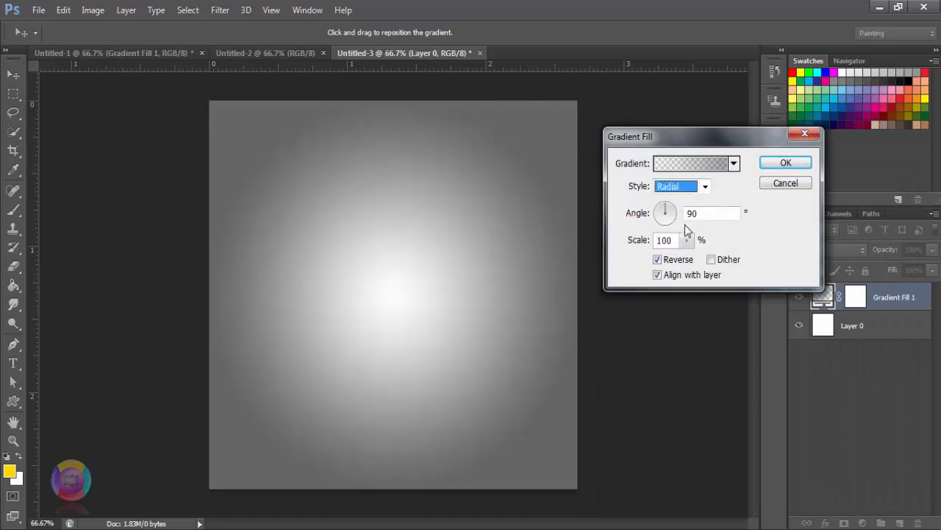
pyautogui.click(686, 241)
pyautogui.click(706, 256)
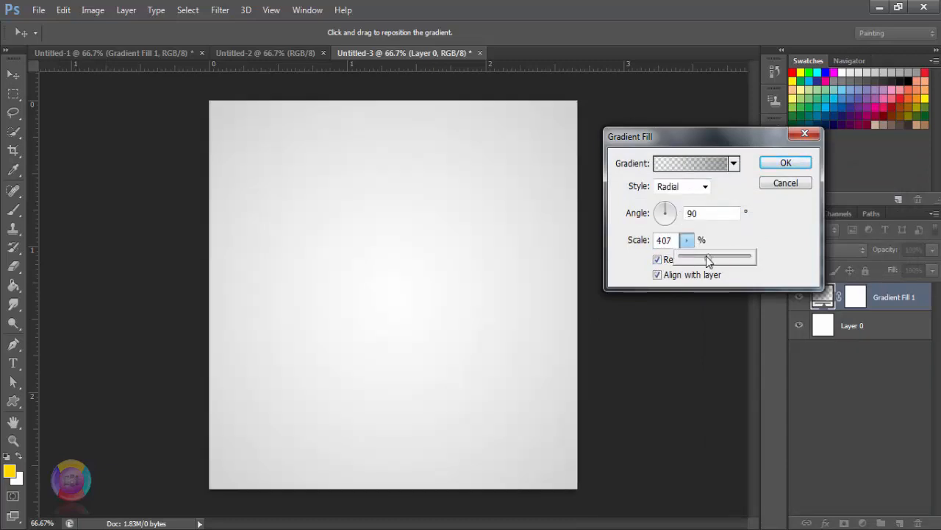
pyautogui.moveTo(706, 258); pyautogui.dragTo(702, 258)
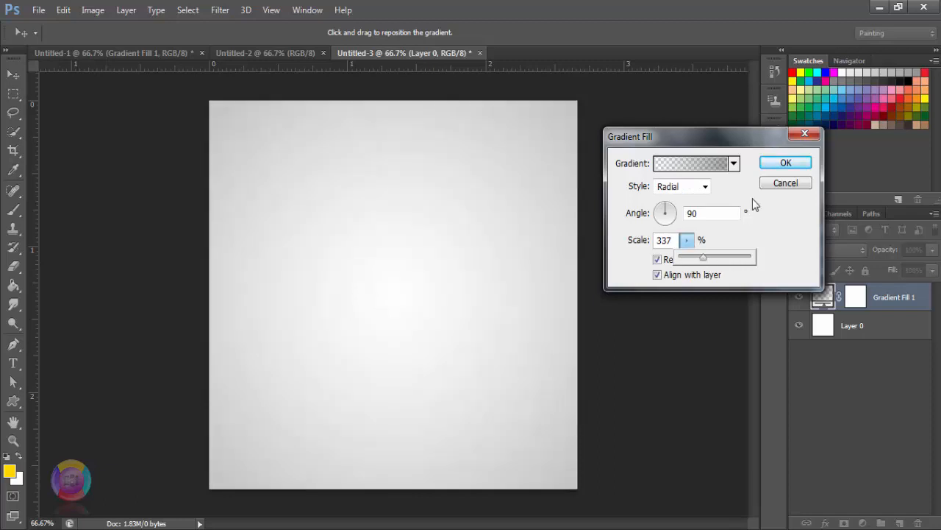
pyautogui.click(779, 165)
pyautogui.click(779, 164)
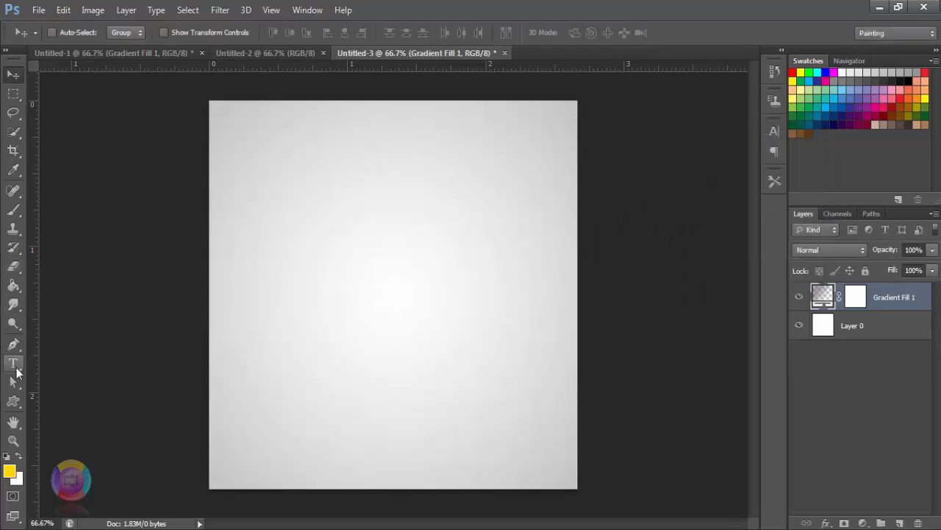
# - Draw a large elliptical selection around the middle of the canvas and add a new empty layer for it
pyautogui.click(14, 94)
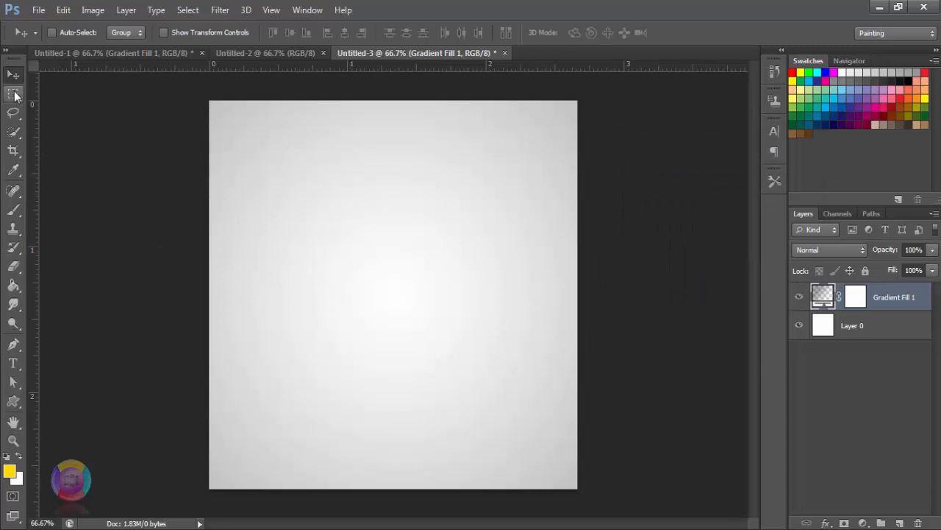
pyautogui.rightClick(16, 101)
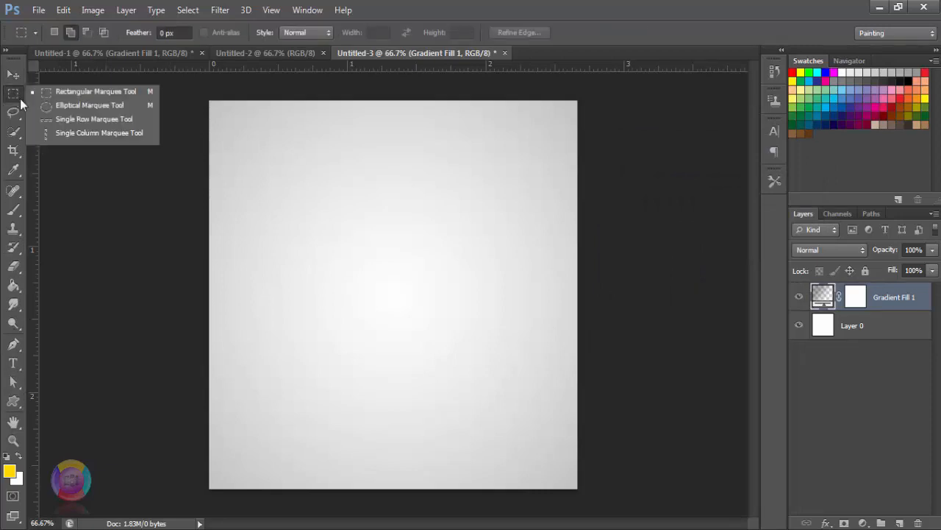
pyautogui.click(71, 106)
pyautogui.moveTo(309, 200); pyautogui.dragTo(487, 398)
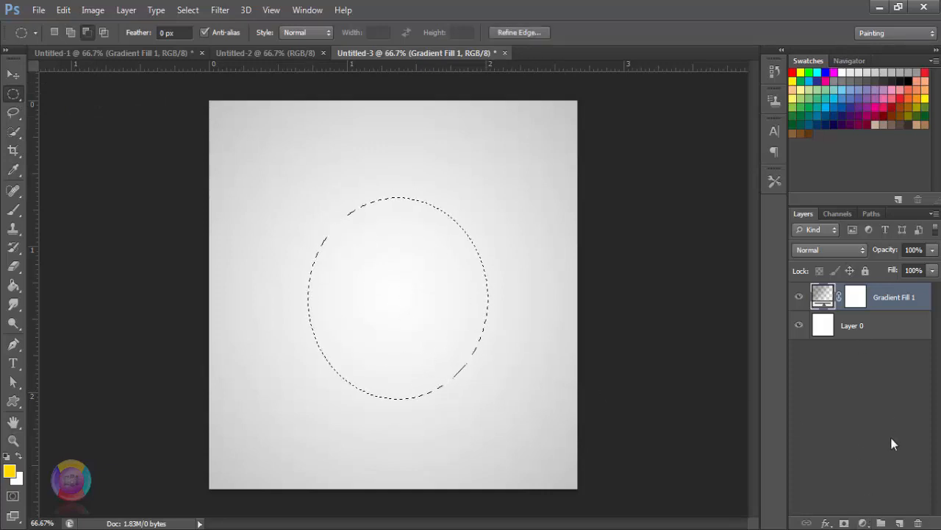
pyautogui.click(899, 522)
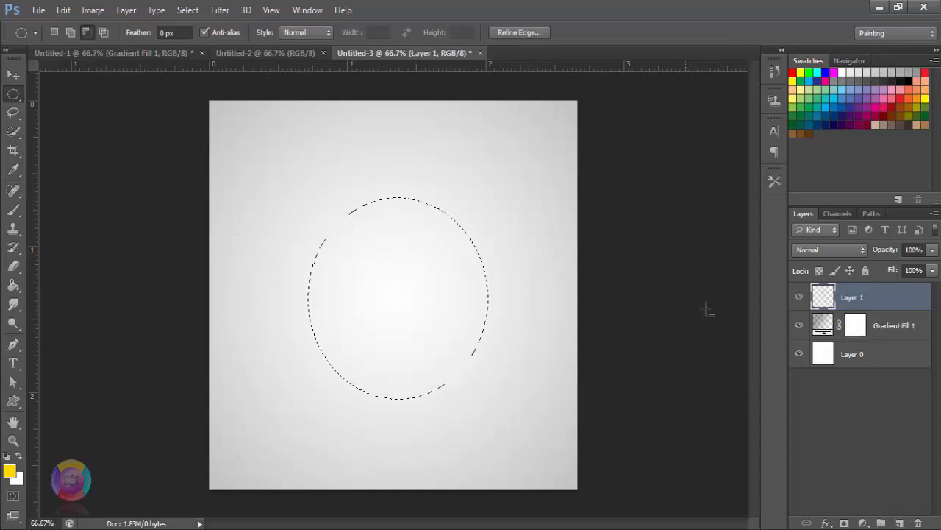
# - Set the foreground colour to yellow ffde00 and fill the elliptical selection with the Paint Bucket tool
pyautogui.click(10, 473)
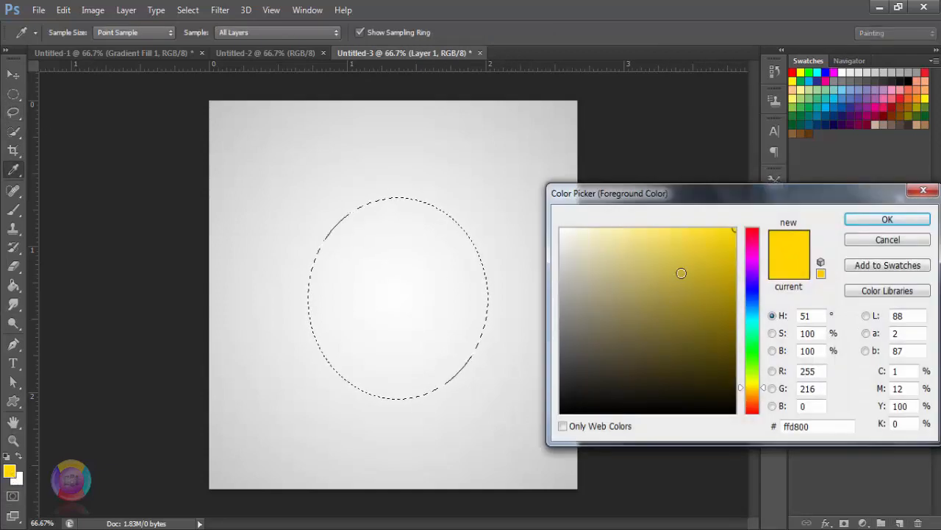
pyautogui.click(757, 394)
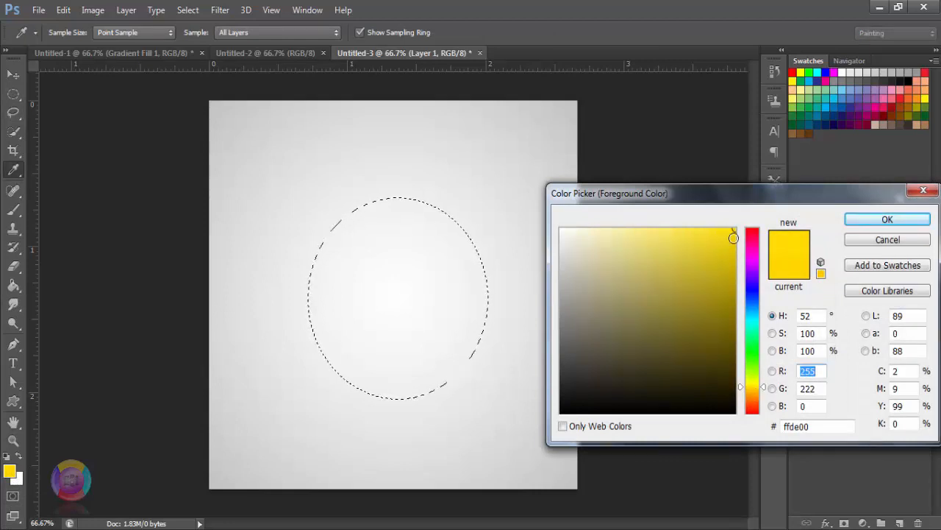
pyautogui.moveTo(734, 238); pyautogui.dragTo(741, 225)
pyautogui.moveTo(818, 426); pyautogui.dragTo(780, 427)
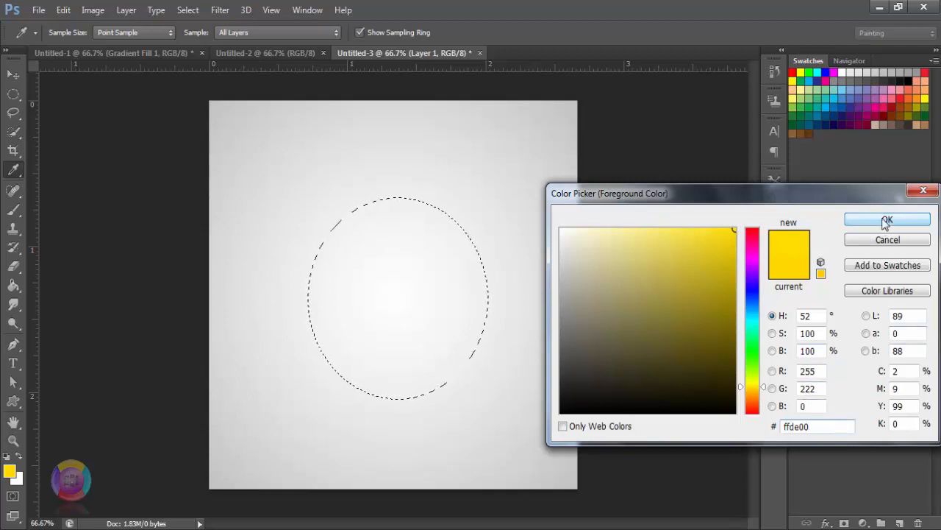
pyautogui.click(888, 220)
pyautogui.click(13, 286)
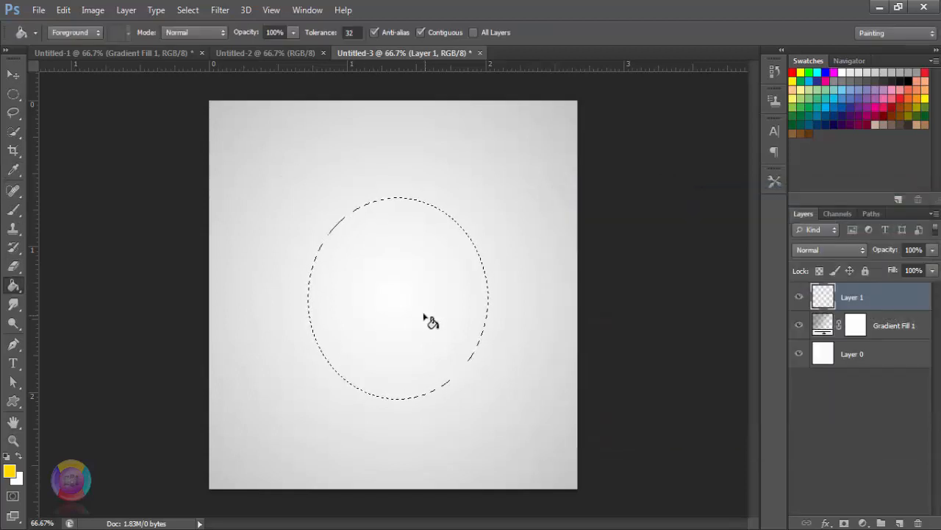
# - Move the yellow oval to the centre of the canvas and clear the selection
pyautogui.click(13, 74)
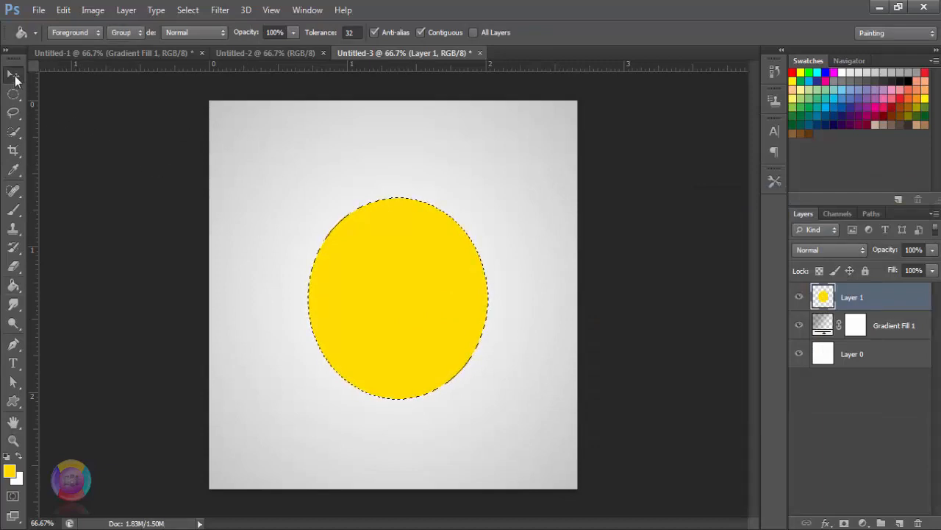
pyautogui.moveTo(455, 306); pyautogui.dragTo(429, 296)
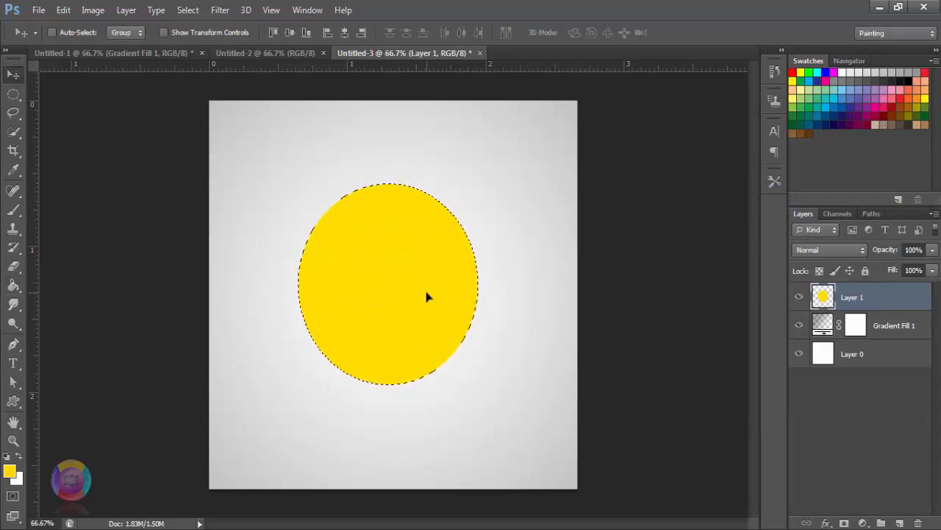
pyautogui.hotkey('ctrl', 'd')
pyautogui.moveTo(432, 286); pyautogui.dragTo(434, 289)
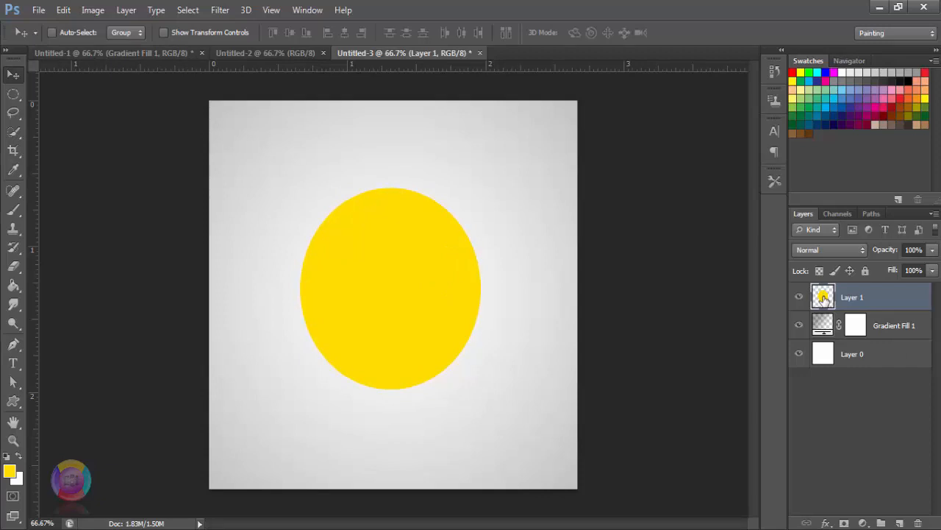
# - Try duplicating the yellow oval's layer, and undo the duplication
pyautogui.hotkey('ctrl', 'j')
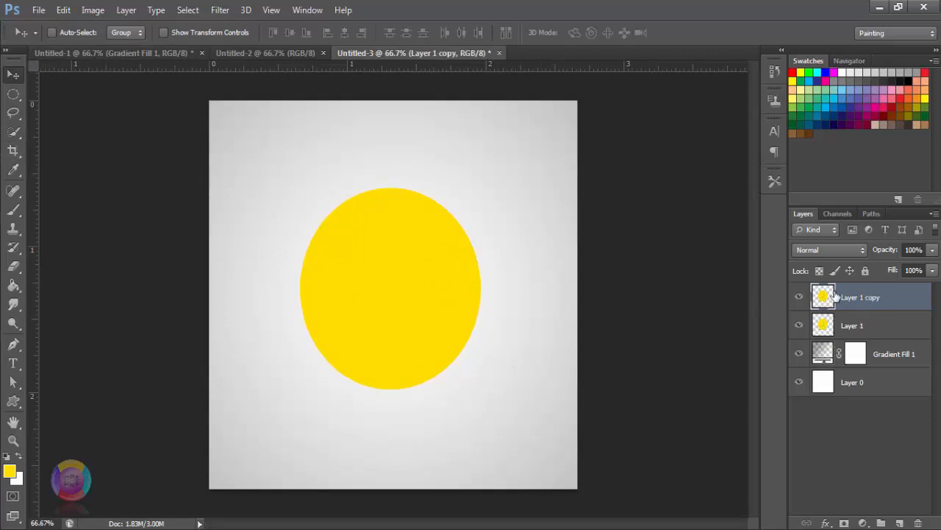
pyautogui.hotkey('ctrl', 'z')
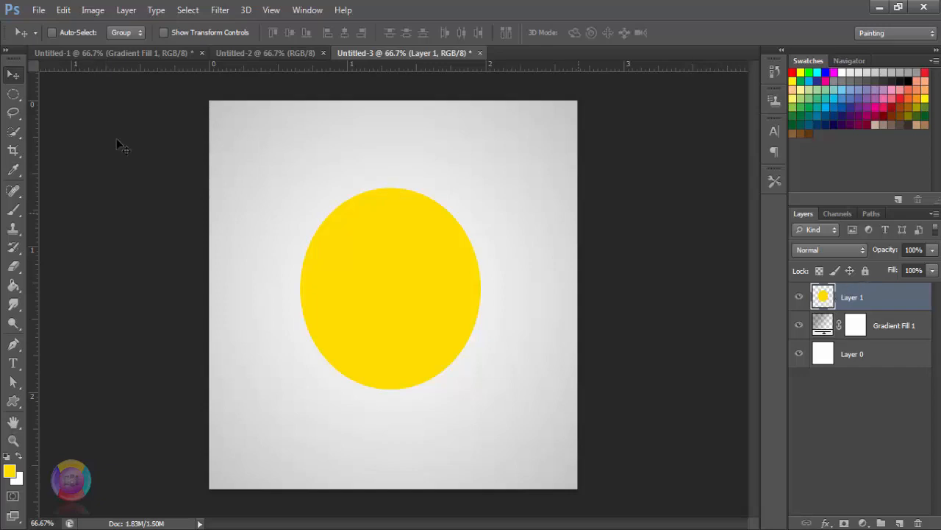
# - Select the lower half of the yellow oval with the Rectangular Marquee tool and copy it to a new layer
pyautogui.click(17, 102)
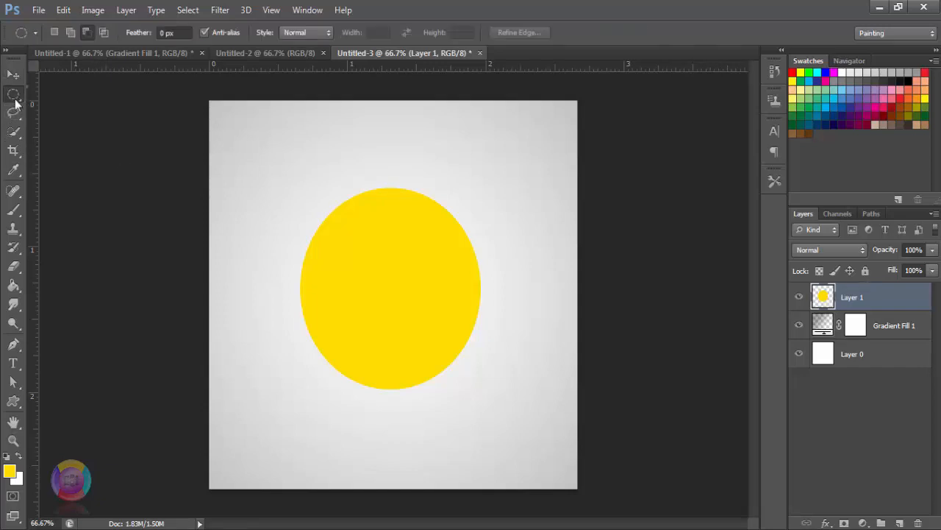
pyautogui.click(66, 93)
pyautogui.hotkey('ctrl', '+')
pyautogui.scroll(-2, 240, 228)
pyautogui.moveTo(240, 227); pyautogui.dragTo(555, 379)
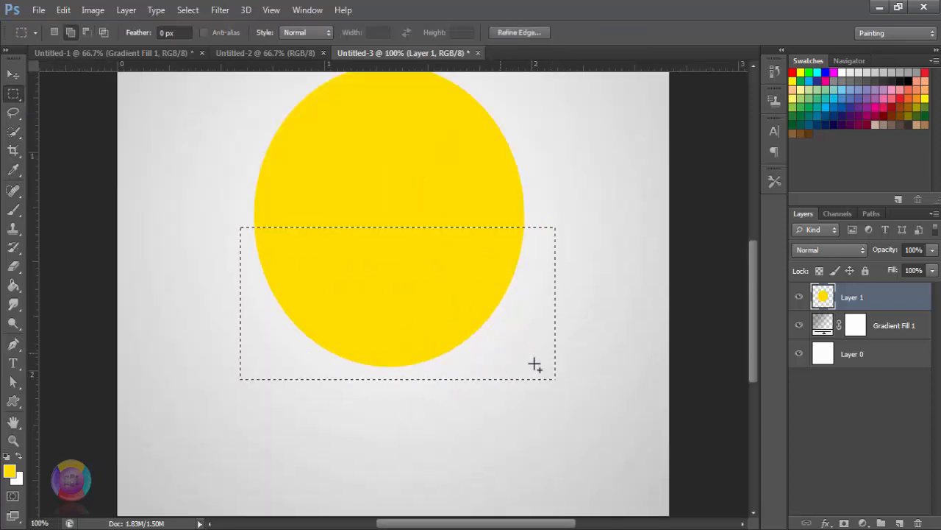
pyautogui.hotkey('ctrl', 'j')
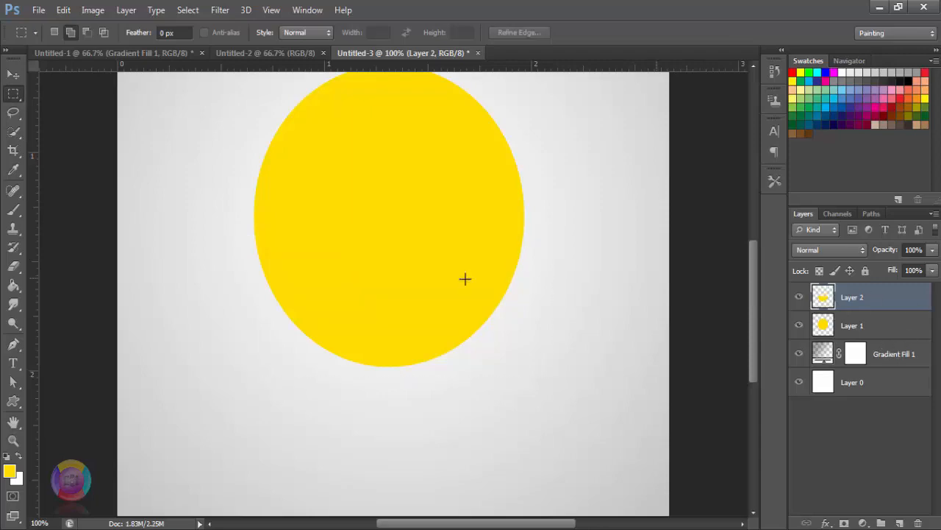
# - Apply a Color Overlay in black (000000) to the copied half-oval on Layer 2
pyautogui.rightClick(895, 305)
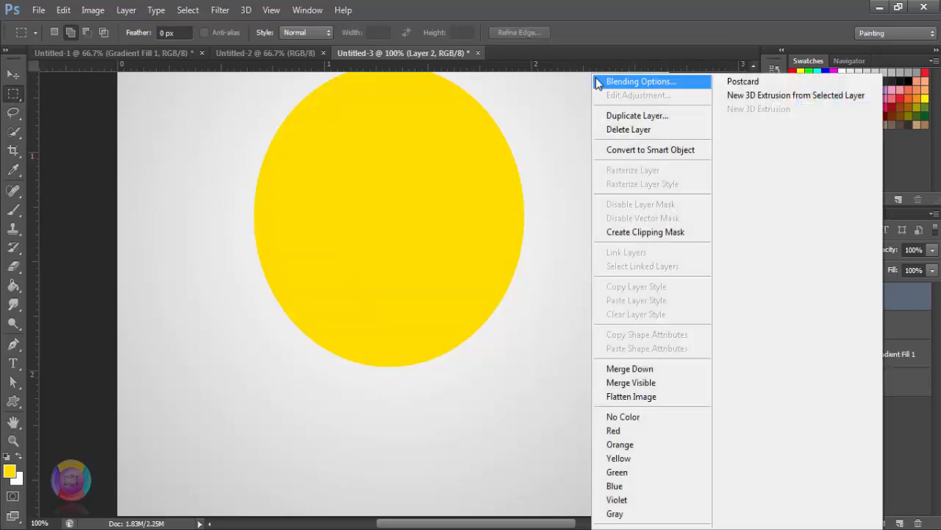
pyautogui.click(598, 78)
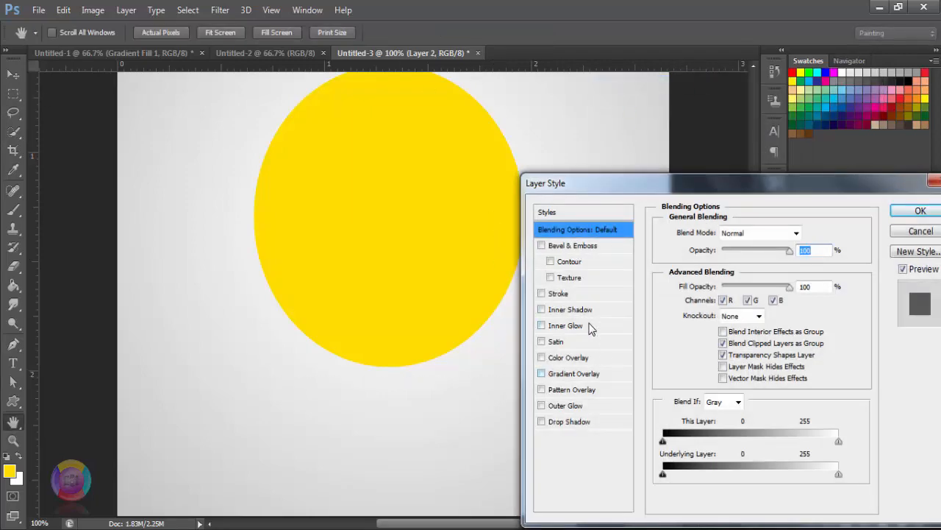
pyautogui.click(585, 359)
pyautogui.click(866, 232)
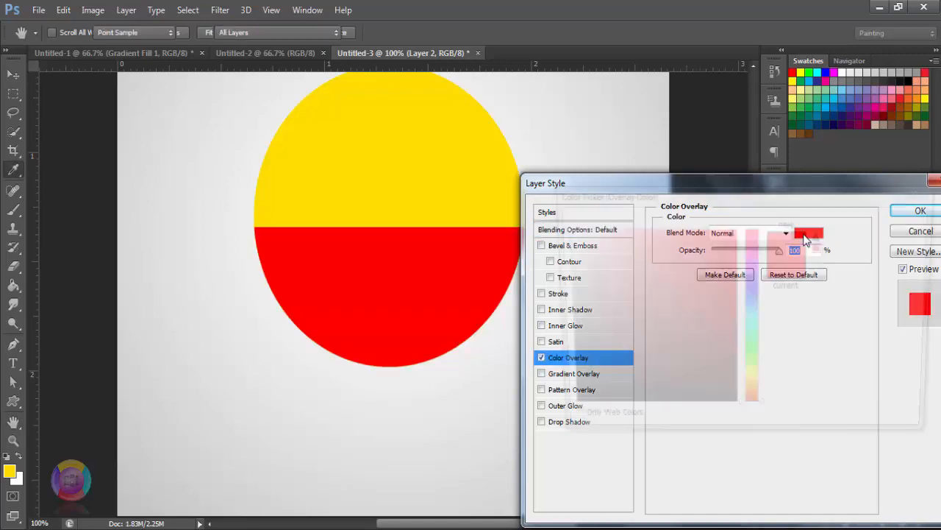
pyautogui.write('0')
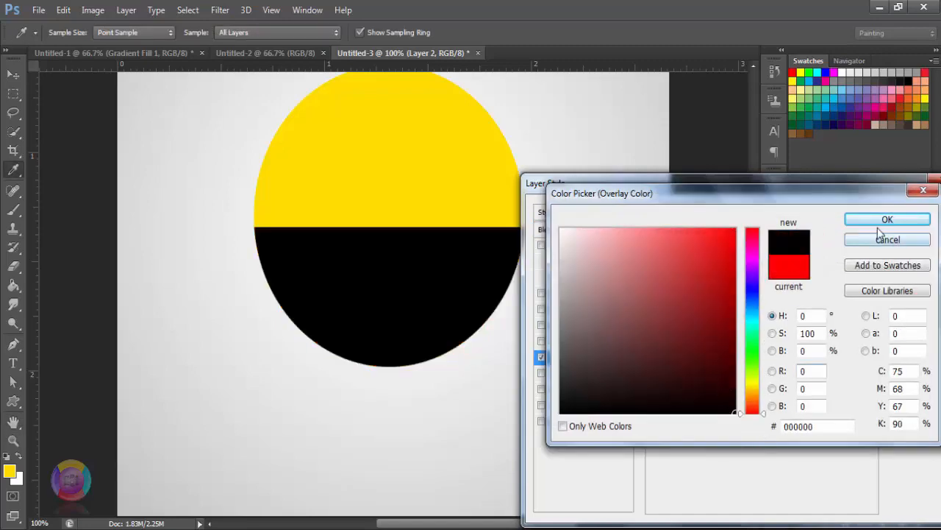
pyautogui.click(888, 219)
pyautogui.click(916, 212)
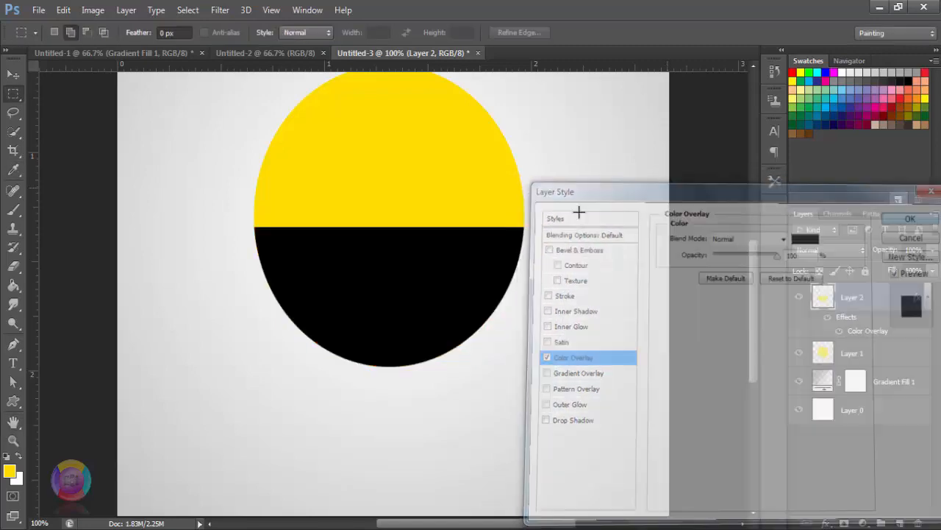
# - Scale the black half-oval on Layer 2 to about 82% and centre it inside the lower part of the yellow oval
pyautogui.click(14, 74)
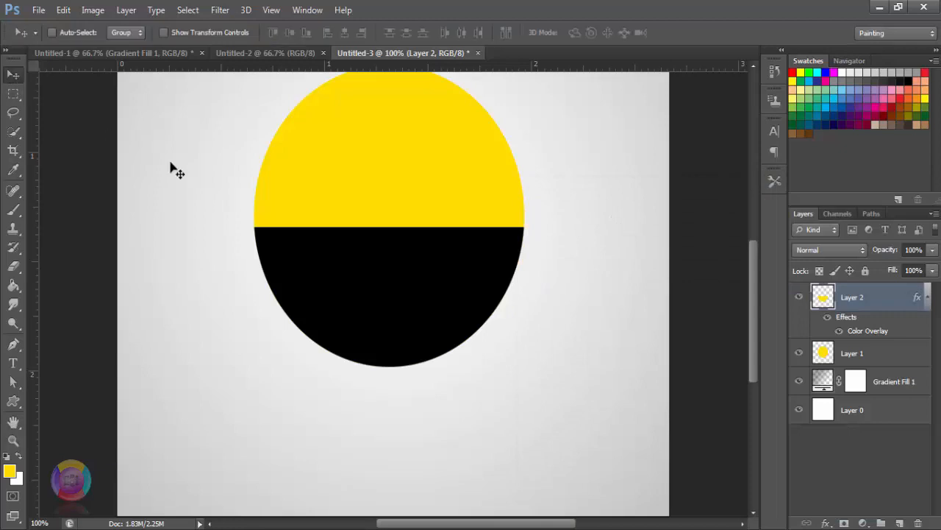
pyautogui.hotkey('ctrl', 't')
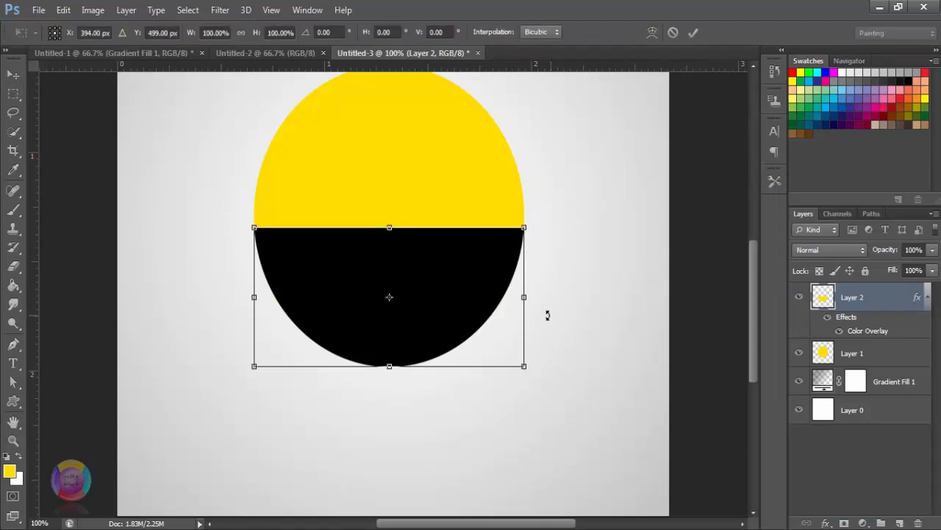
pyautogui.moveTo(524, 366); pyautogui.dragTo(474, 341)
pyautogui.moveTo(446, 290); pyautogui.dragTo(462, 290)
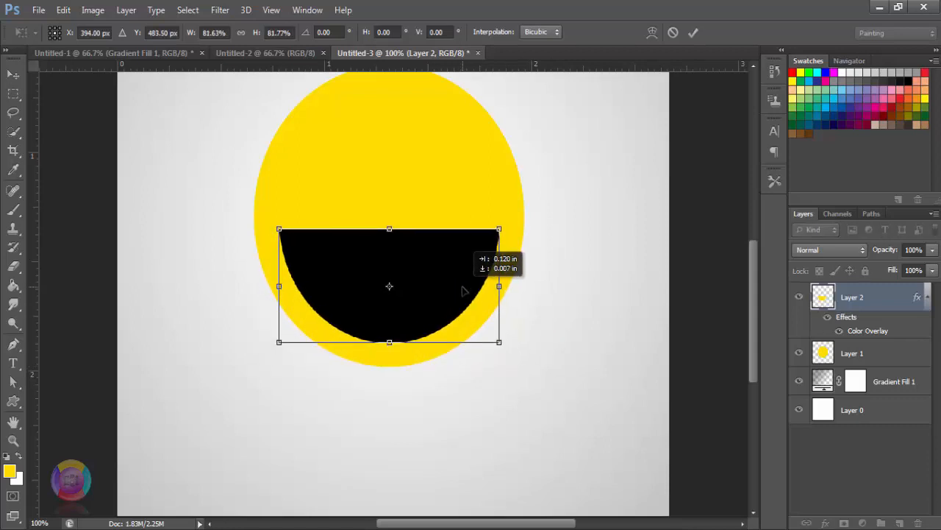
pyautogui.click(693, 32)
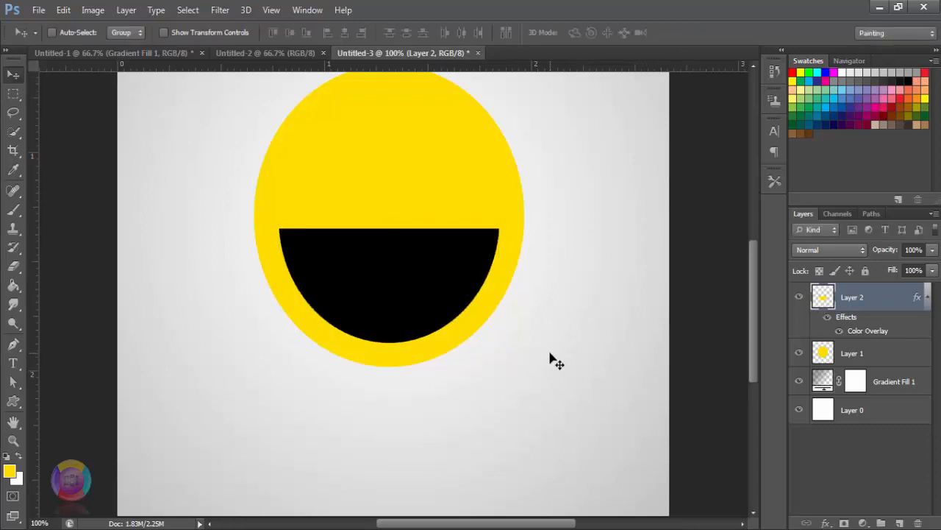
# - Duplicate the black half-oval's layer and change the copy's Color Overlay to red (ff0000)
pyautogui.scroll(2, 553, 360)
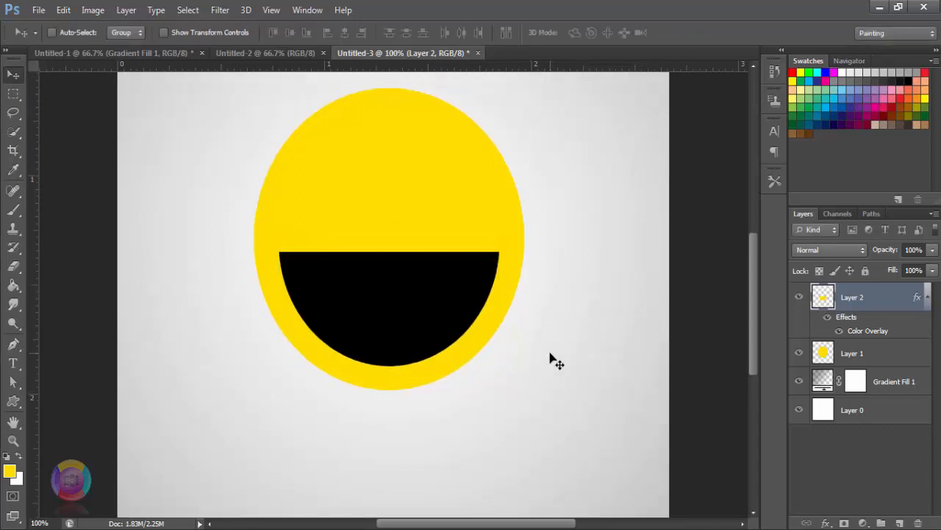
pyautogui.hotkey('ctrl', 'j')
pyautogui.rightClick(887, 298)
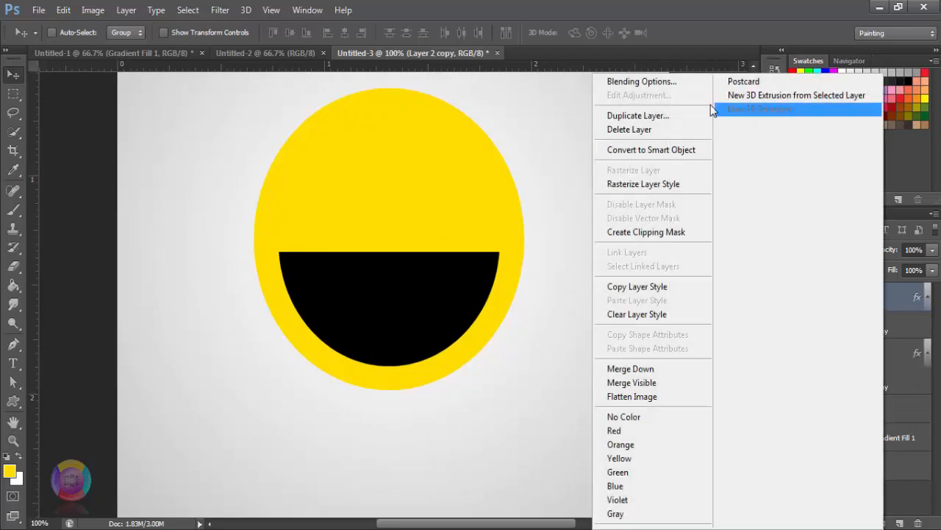
pyautogui.click(673, 84)
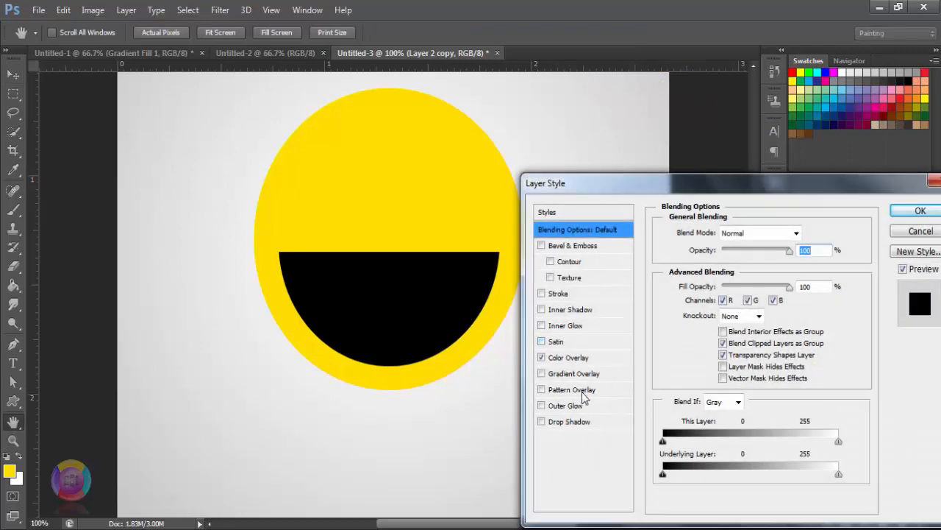
pyautogui.click(574, 364)
pyautogui.click(805, 234)
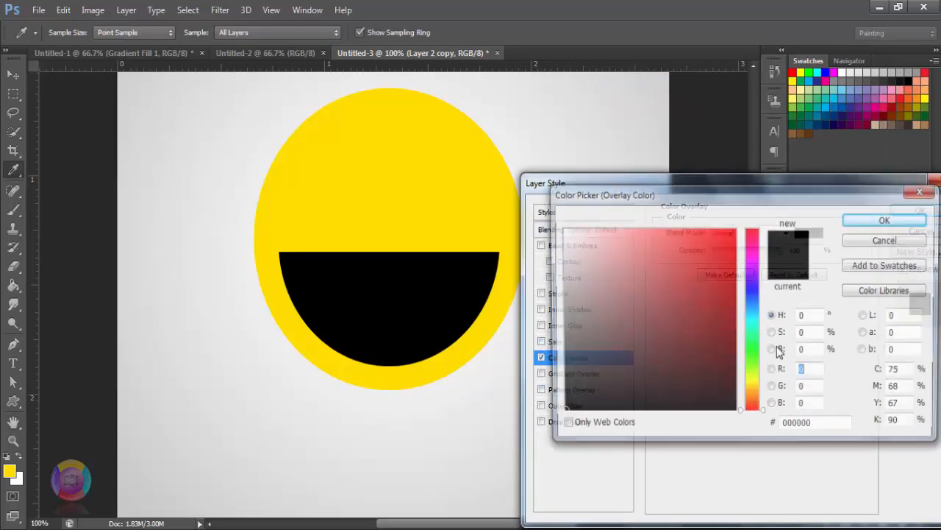
pyautogui.moveTo(711, 281); pyautogui.dragTo(738, 219)
pyautogui.click(888, 219)
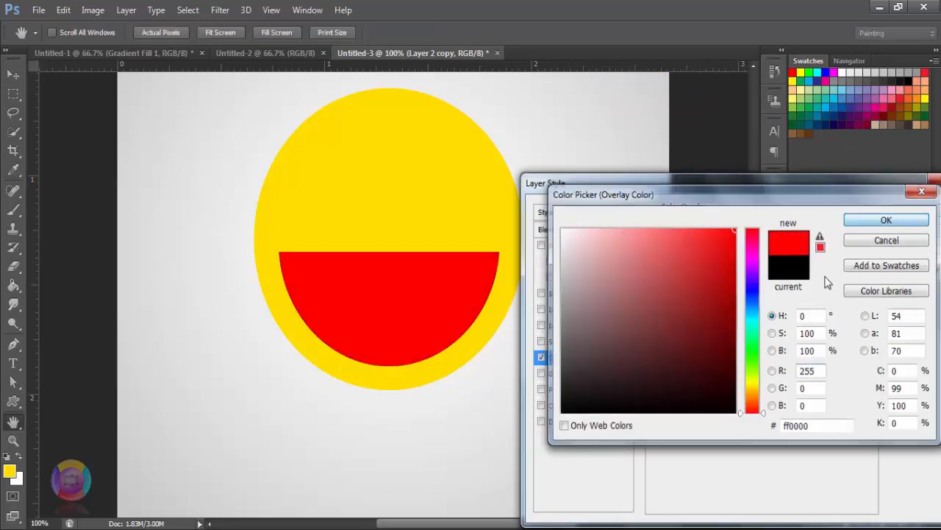
pyautogui.click(920, 211)
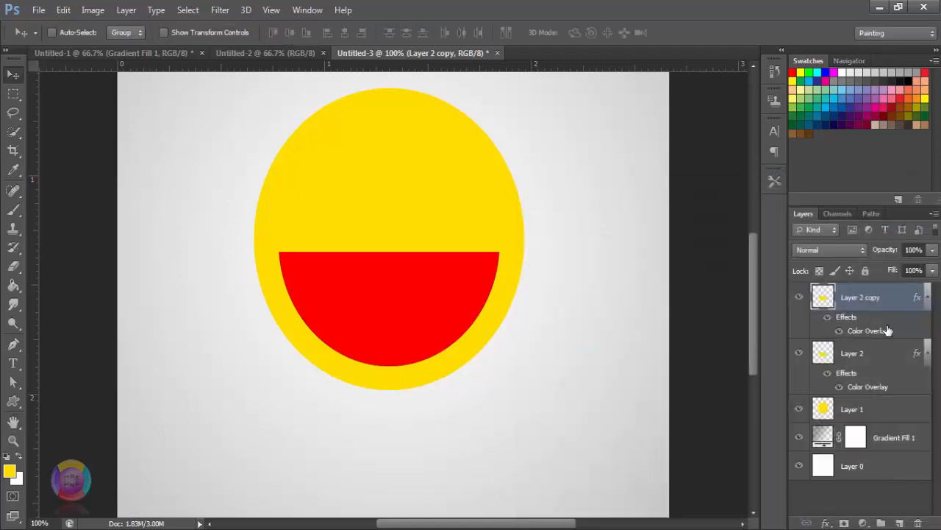
# - Convert the black half-oval's layer, Layer 2, to a smart object
pyautogui.click(885, 359)
pyautogui.rightClick(885, 360)
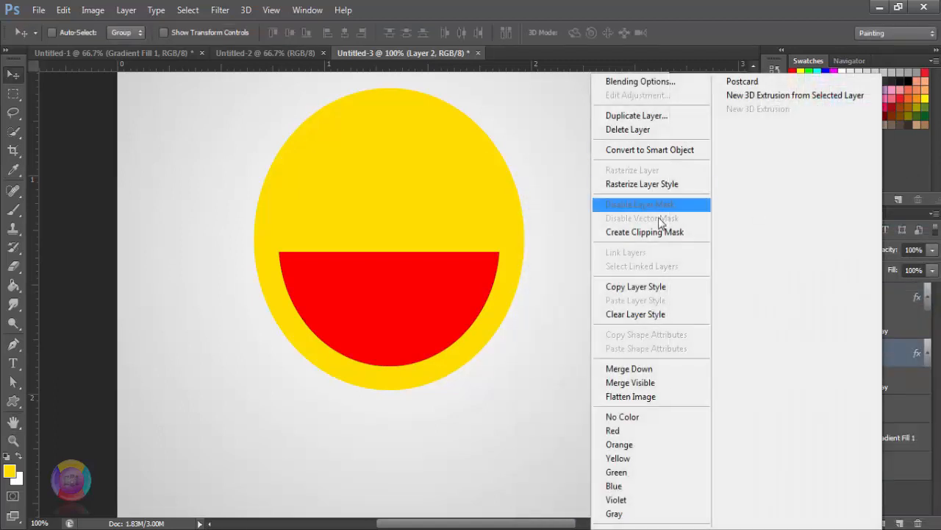
pyautogui.click(659, 150)
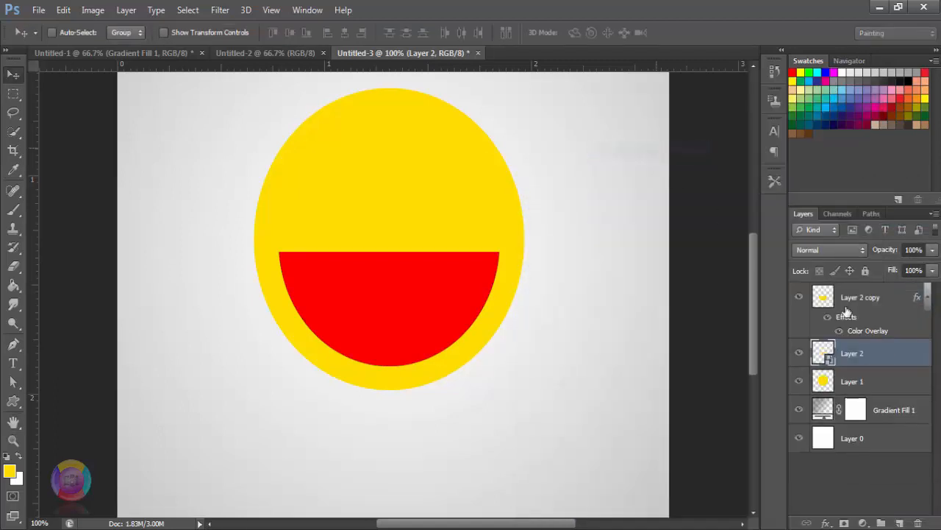
# - Rotate the red half-oval on Layer 2 copy about 180° and move it down slightly below the mouth's upper edge
pyautogui.click(862, 301)
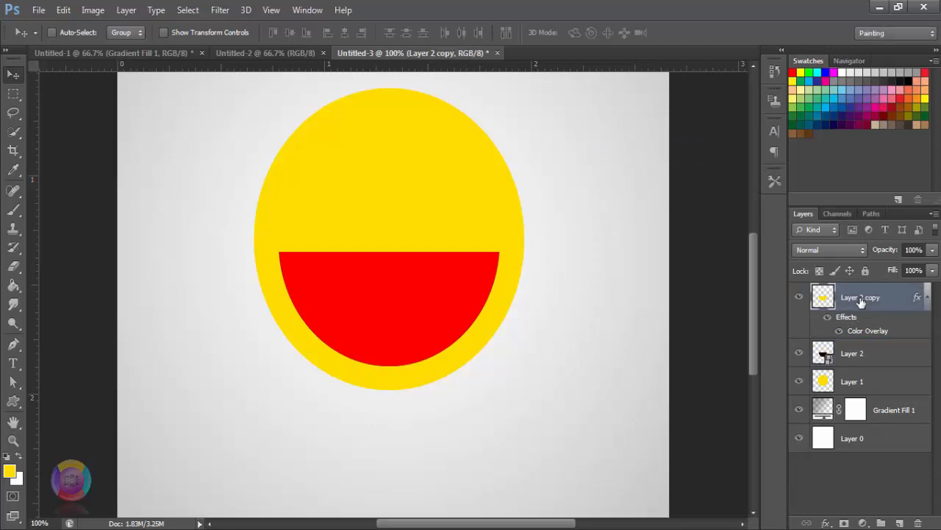
pyautogui.rightClick(861, 301)
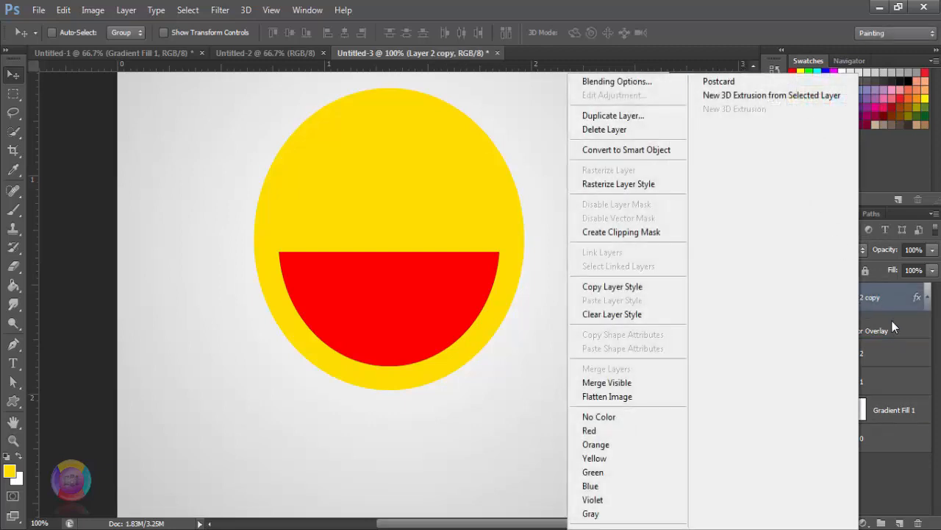
pyautogui.click(891, 316)
pyautogui.hotkey('ctrl', 't')
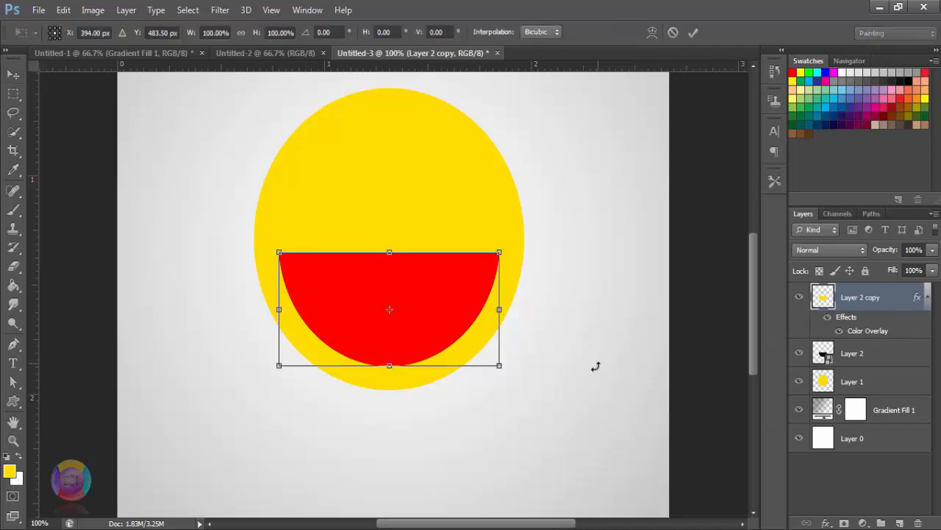
pyautogui.moveTo(593, 368); pyautogui.dragTo(282, 276)
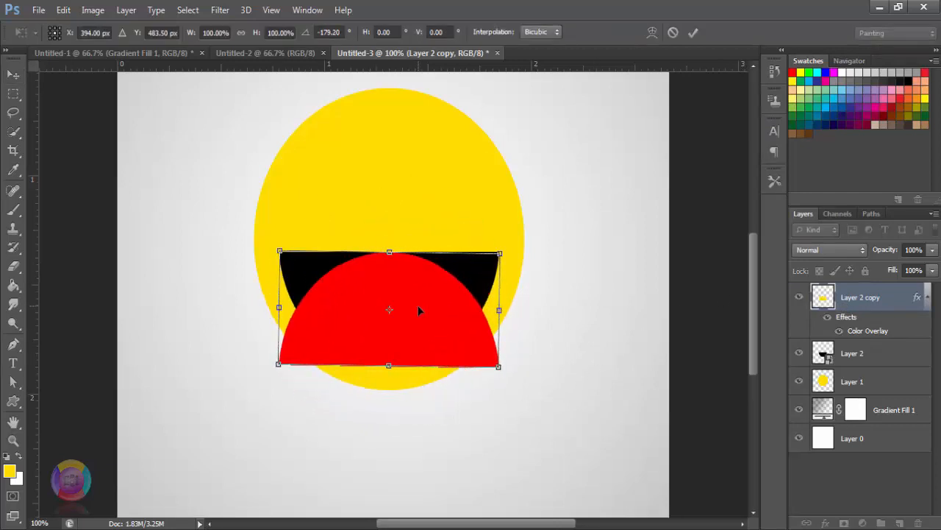
pyautogui.moveTo(418, 305)
pyautogui.mouseDown()
pyautogui.moveTo(417, 321)
pyautogui.moveTo(419, 311)
pyautogui.mouseUp()
pyautogui.moveTo(524, 377); pyautogui.dragTo(525, 376)
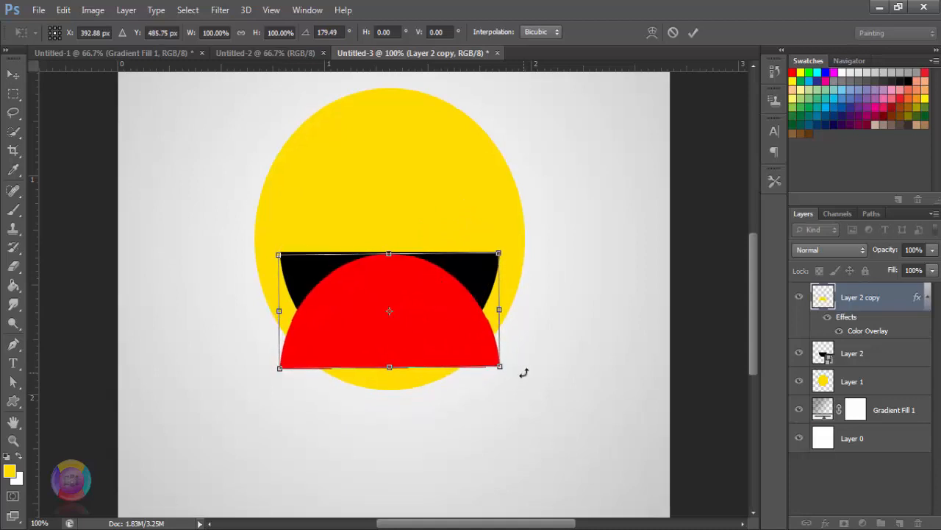
pyautogui.hotkey('ctrl', '+')
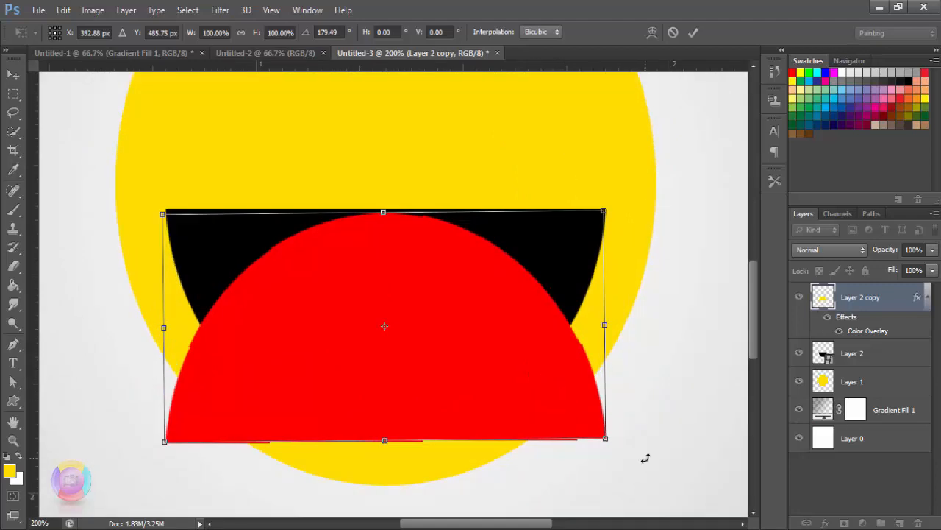
pyautogui.moveTo(642, 460); pyautogui.dragTo(640, 458)
pyautogui.moveTo(500, 367); pyautogui.dragTo(497, 390)
pyautogui.click(694, 32)
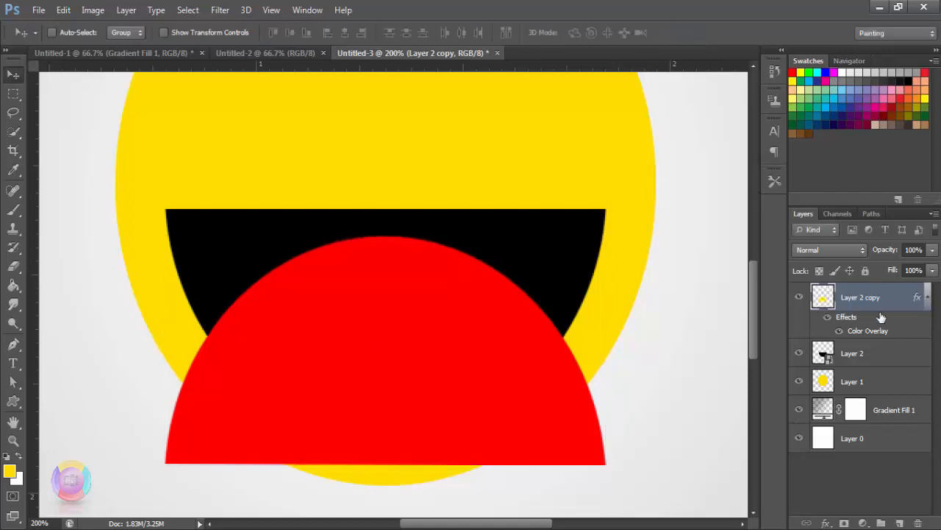
# - Clip the red half-oval to the black mouth on Layer 2 with a clipping mask, forming the tongue
pyautogui.rightClick(877, 300)
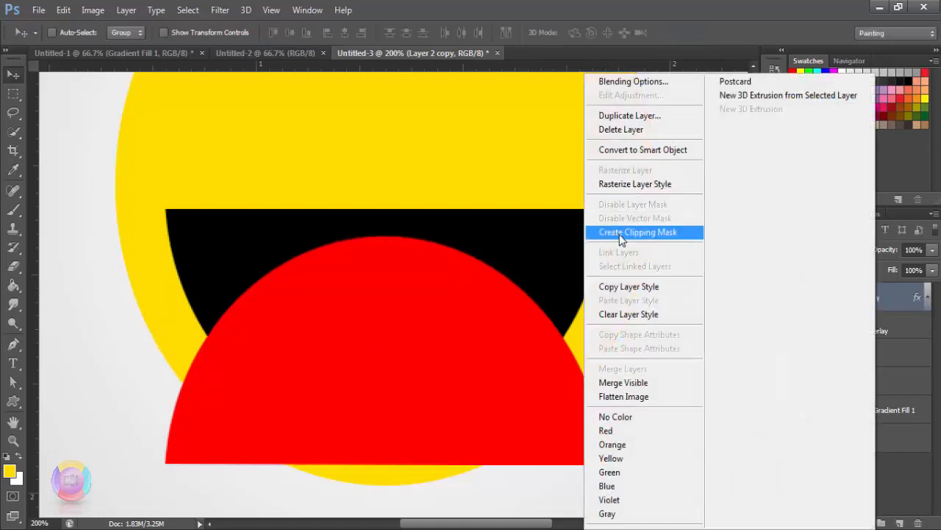
pyautogui.click(640, 232)
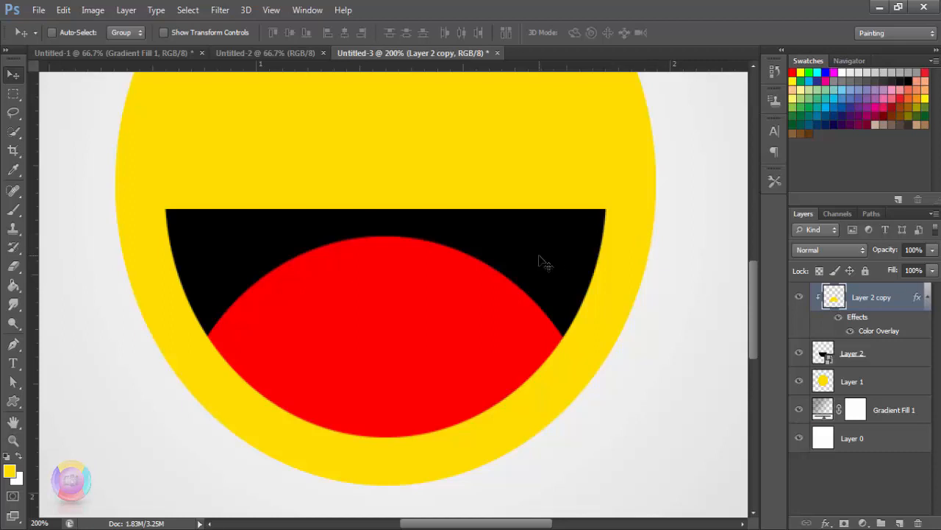
pyautogui.hotkey('ctrl', '-')
pyautogui.hotkey('ctrl', '-')
pyautogui.hotkey('ctrl', '-')
pyautogui.hotkey('ctrl', '+')
pyautogui.hotkey('ctrl', '+')
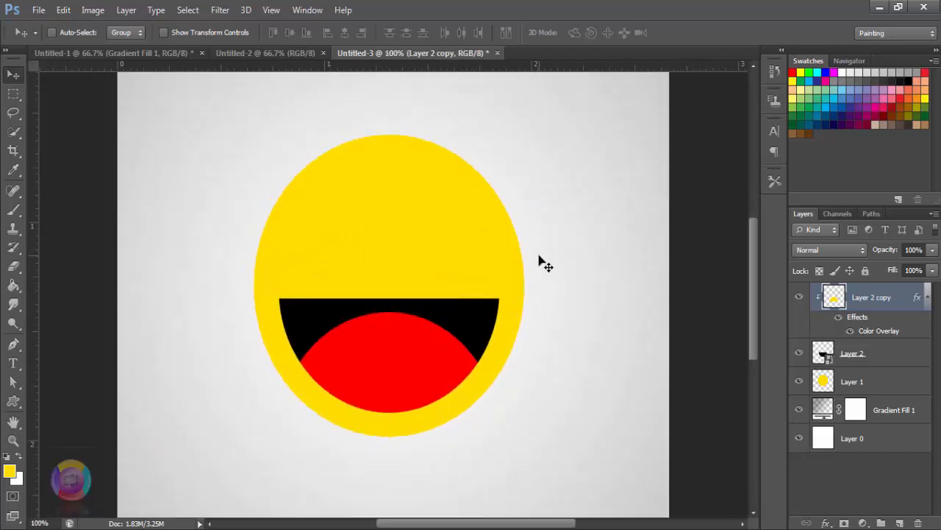
pyautogui.hotkey('ctrl', '-')
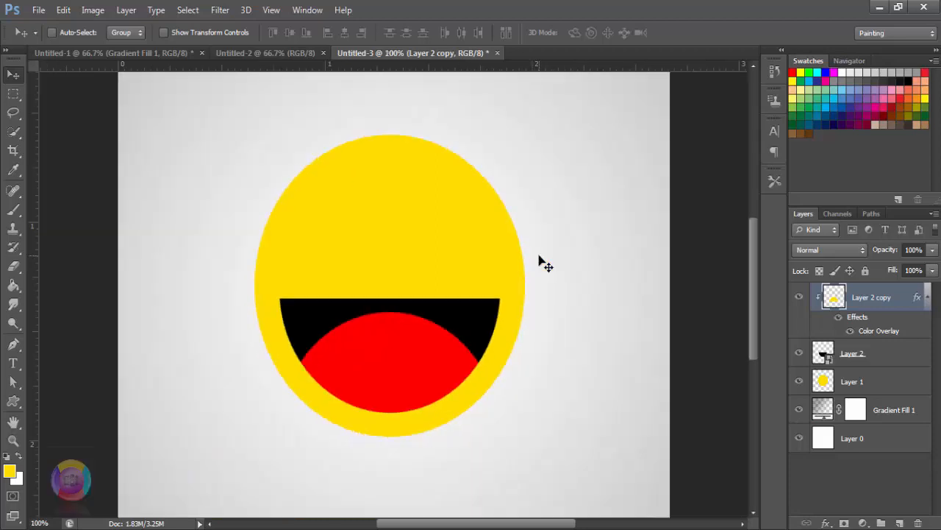
# - Add a black > character in 12 pt Myriad Pro on the left side of the face above the mouth
pyautogui.click(13, 363)
pyautogui.scroll(2, 284, 361)
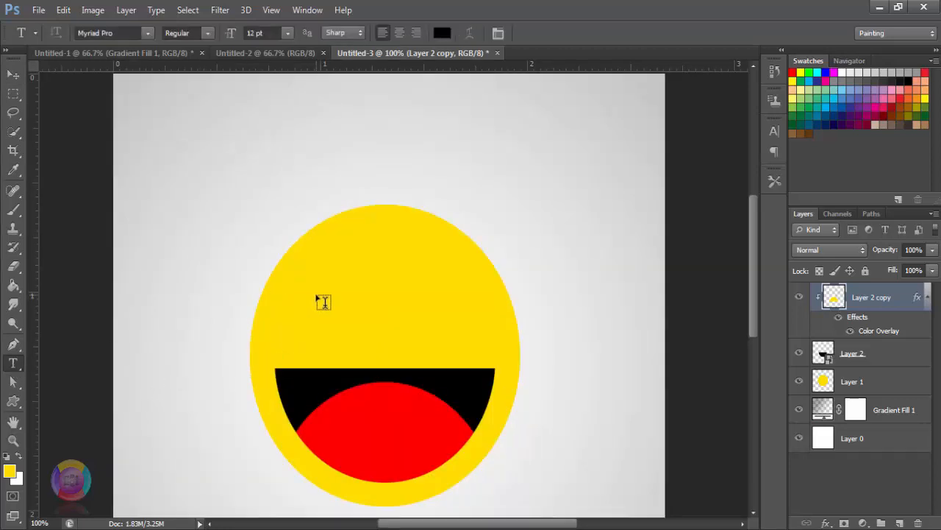
pyautogui.hotkey('ctrl', '+')
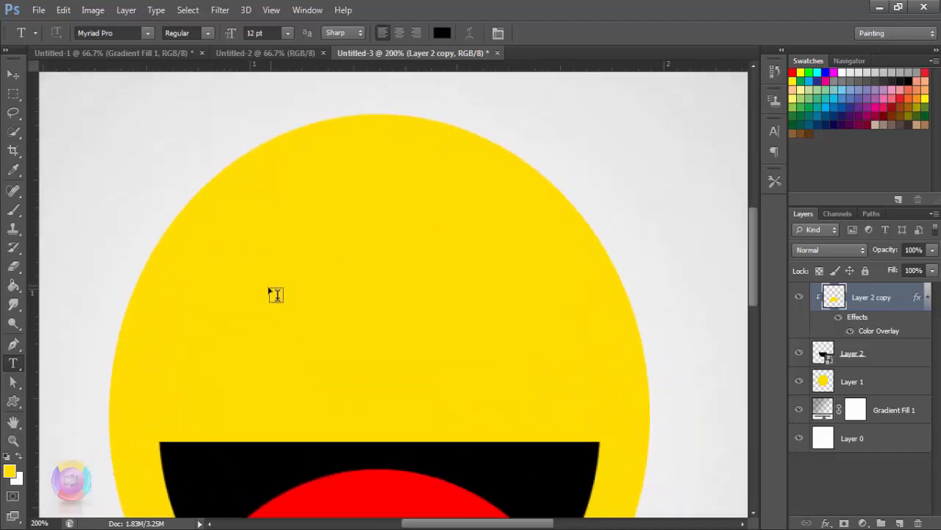
pyautogui.click(275, 294)
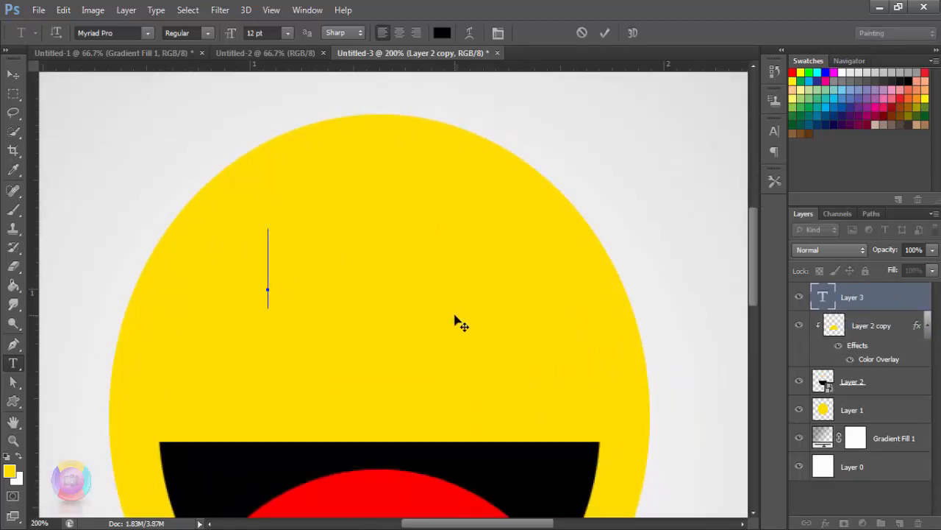
pyautogui.write('>')
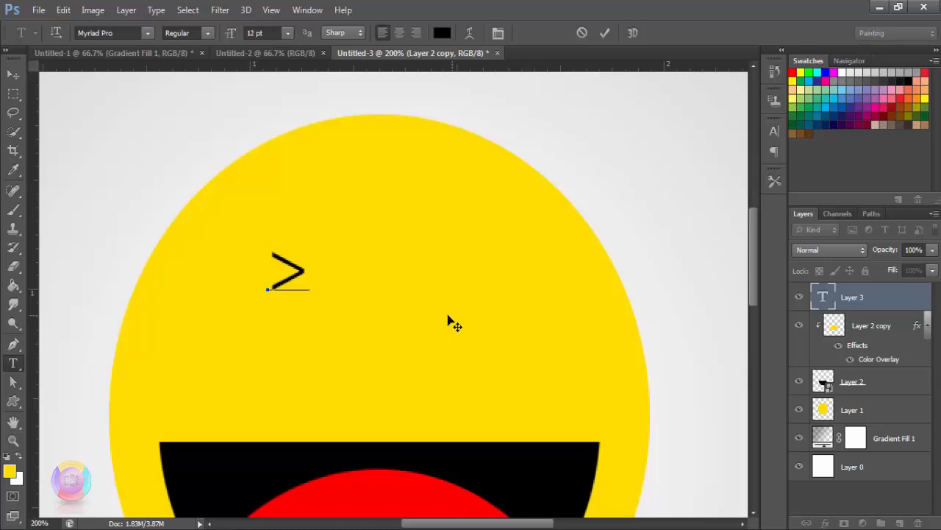
pyautogui.click(879, 303)
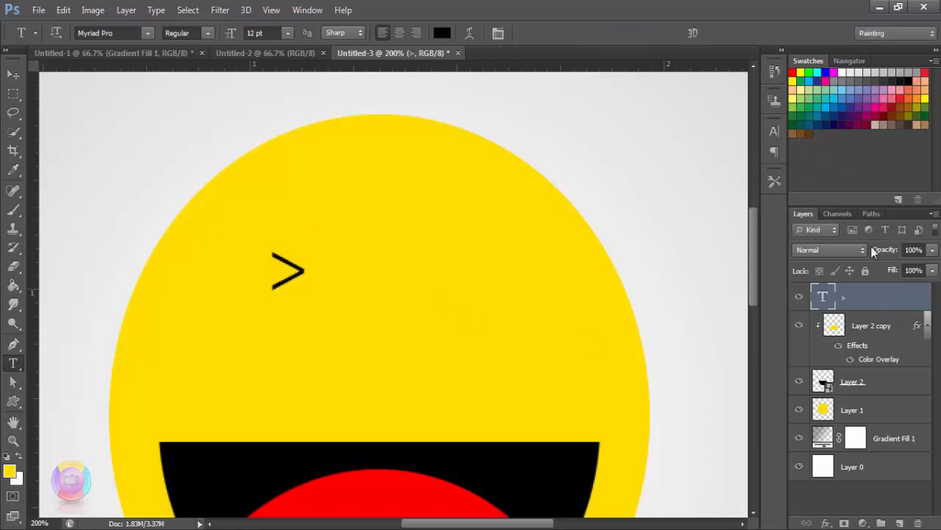
# - Apply a 6 px black outside Stroke to the > text layer
pyautogui.rightClick(871, 300)
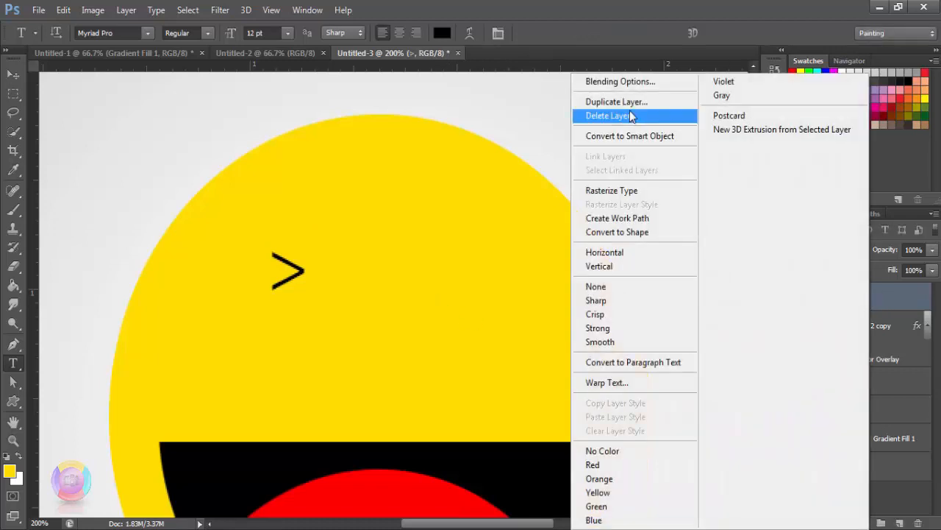
pyautogui.click(610, 78)
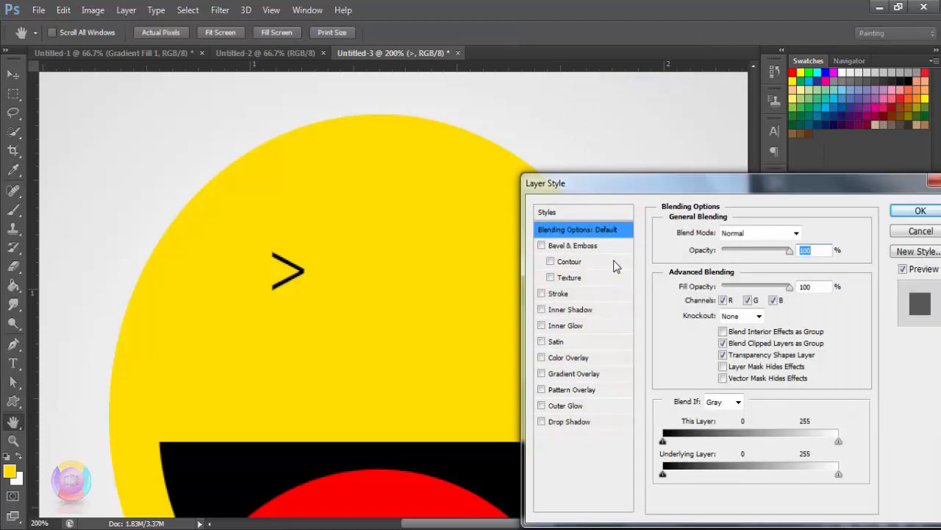
pyautogui.click(564, 297)
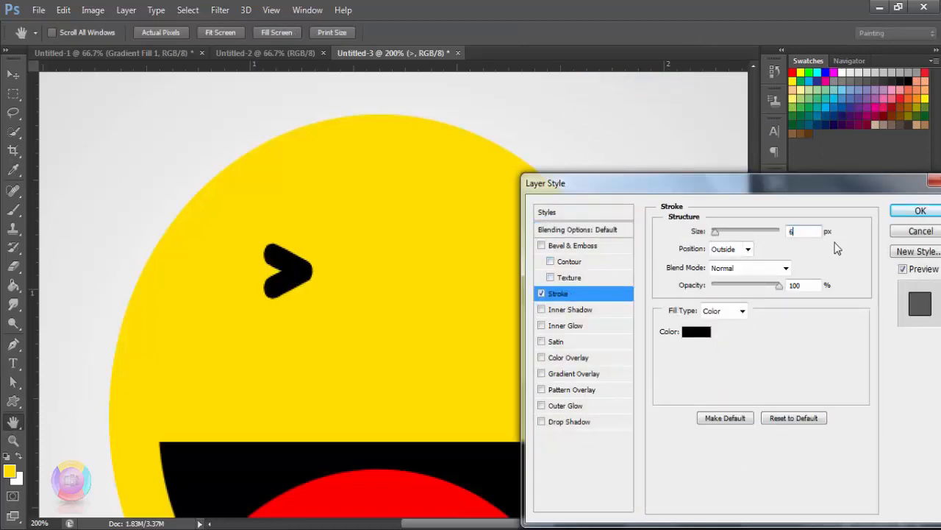
pyautogui.click(915, 211)
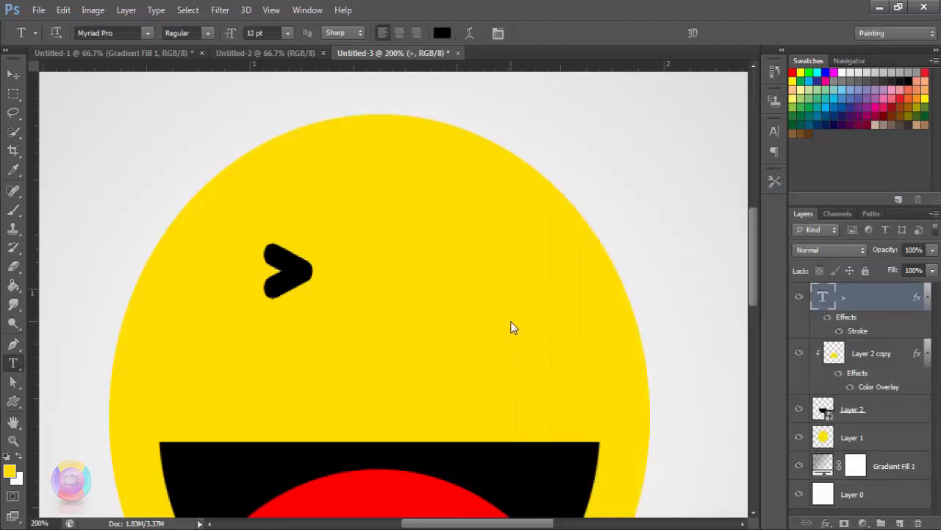
# - Enlarge the > text to about 26.27 pt and move it into the left eye's place on the face
pyautogui.hotkey('ctrl', 't')
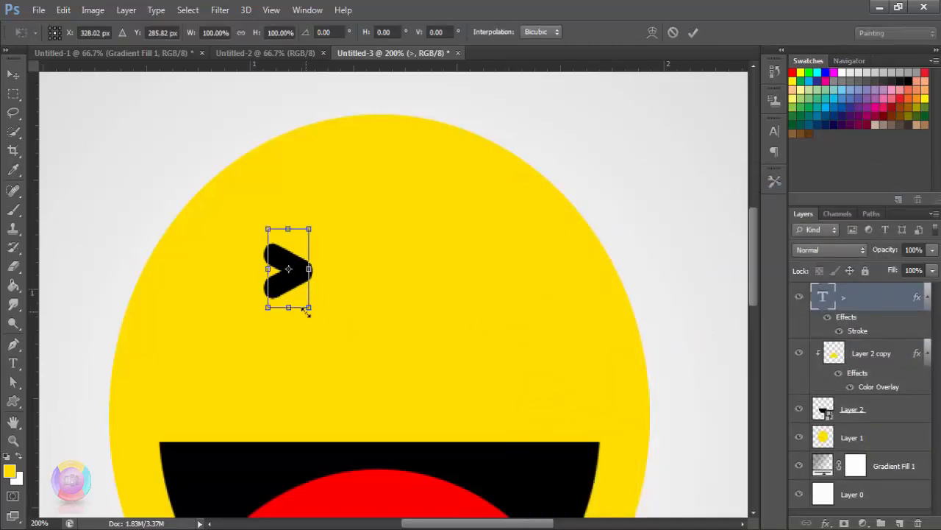
pyautogui.moveTo(308, 313); pyautogui.dragTo(403, 374)
pyautogui.moveTo(329, 361); pyautogui.dragTo(259, 357)
pyautogui.press('Return')
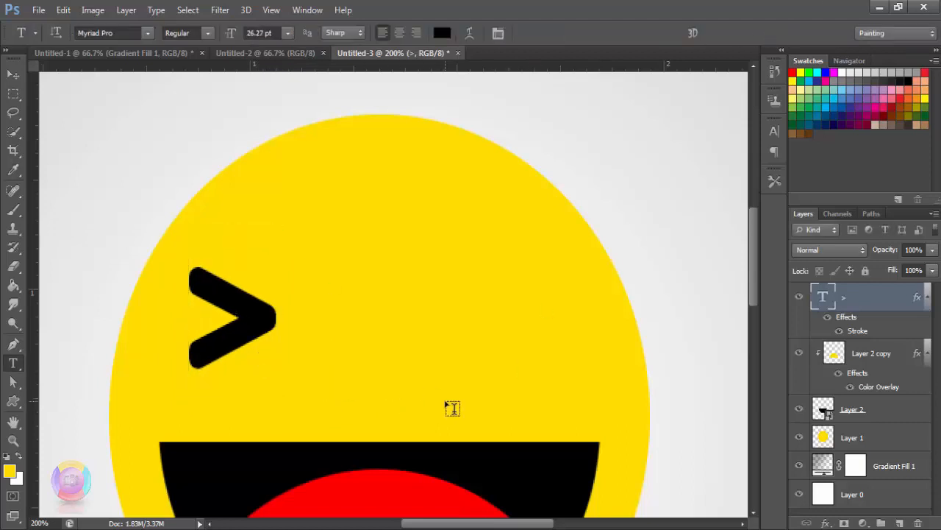
# - Duplicate the > text layer and move the copy across to the right side of the face
pyautogui.hotkey('ctrl', 'j')
pyautogui.click(14, 75)
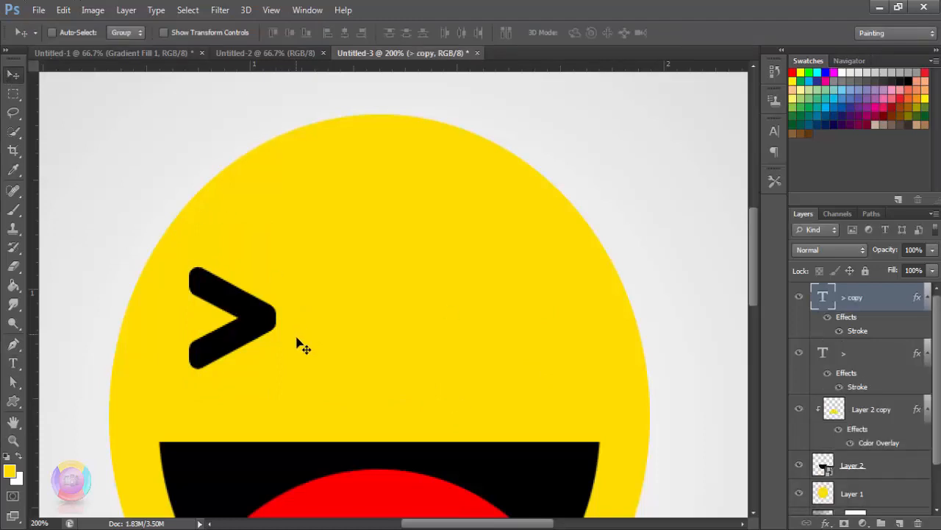
pyautogui.moveTo(302, 346); pyautogui.dragTo(533, 343)
# - Flip the copied > horizontally and shift it outward into the right eye's place, applying the transformation
pyautogui.hotkey('ctrl', 't')
pyautogui.rightClick(500, 330)
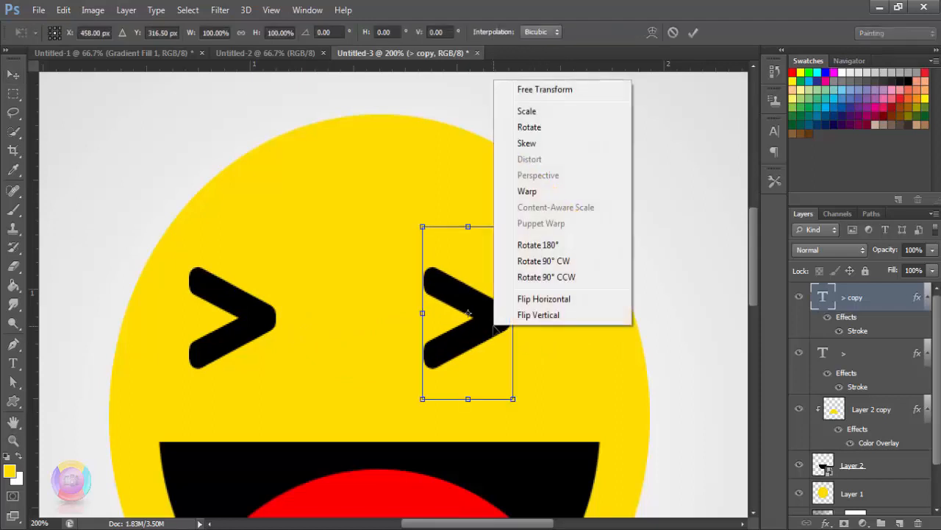
pyautogui.click(525, 299)
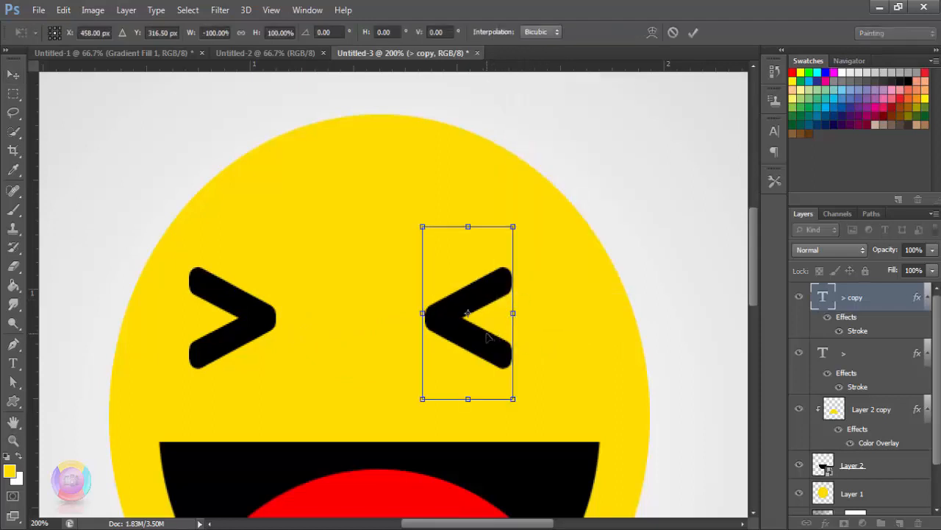
pyautogui.moveTo(486, 337); pyautogui.dragTo(535, 334)
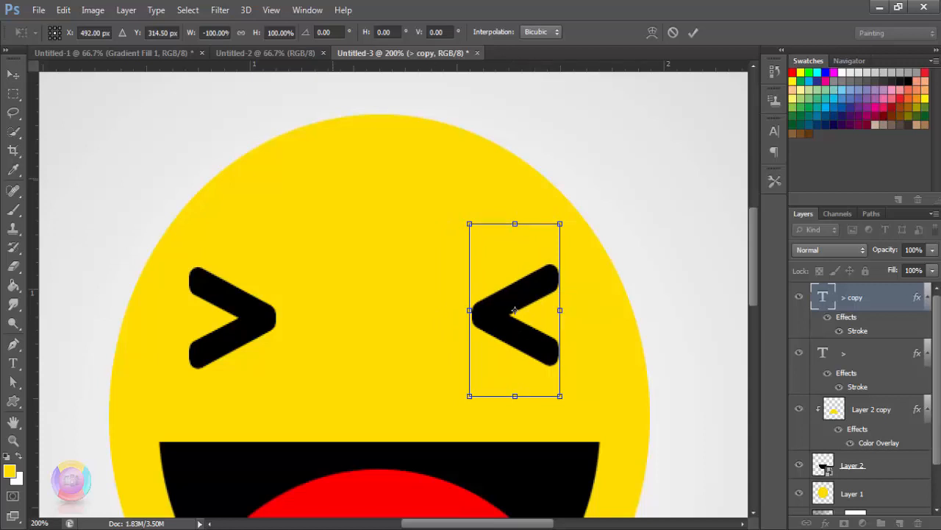
pyautogui.click(14, 75)
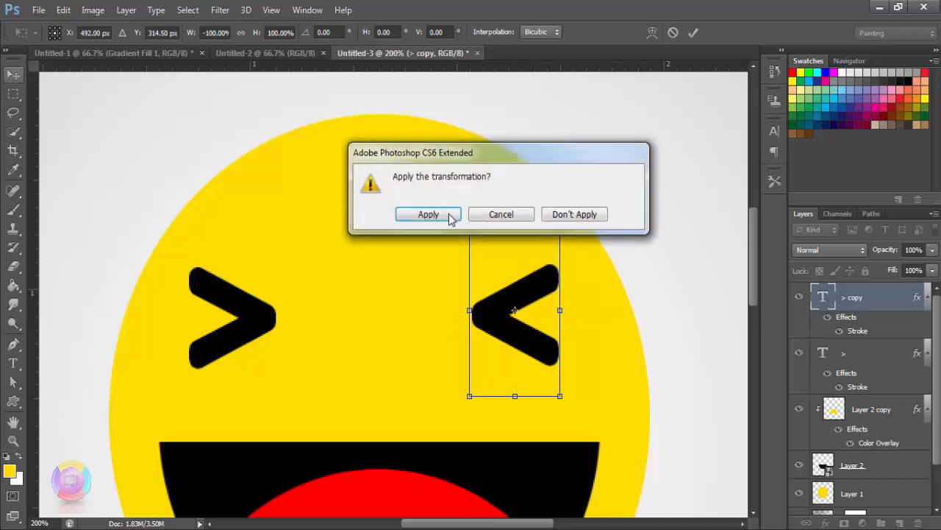
pyautogui.click(429, 215)
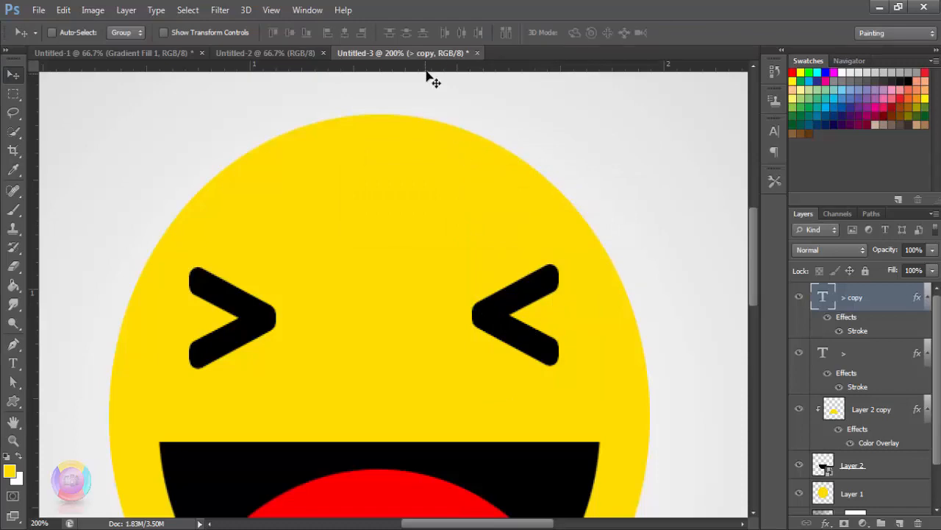
pyautogui.press('i')
pyautogui.doubleClick(538, 64)
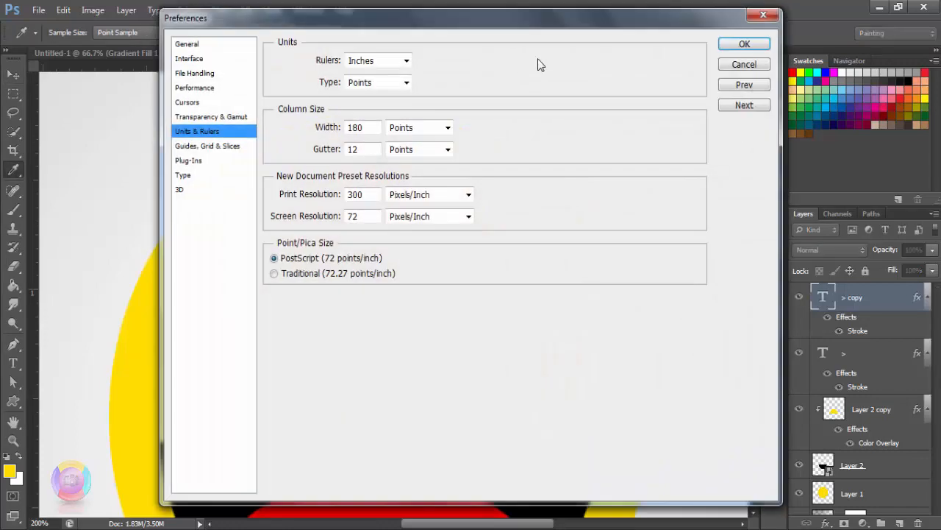
pyautogui.click(744, 65)
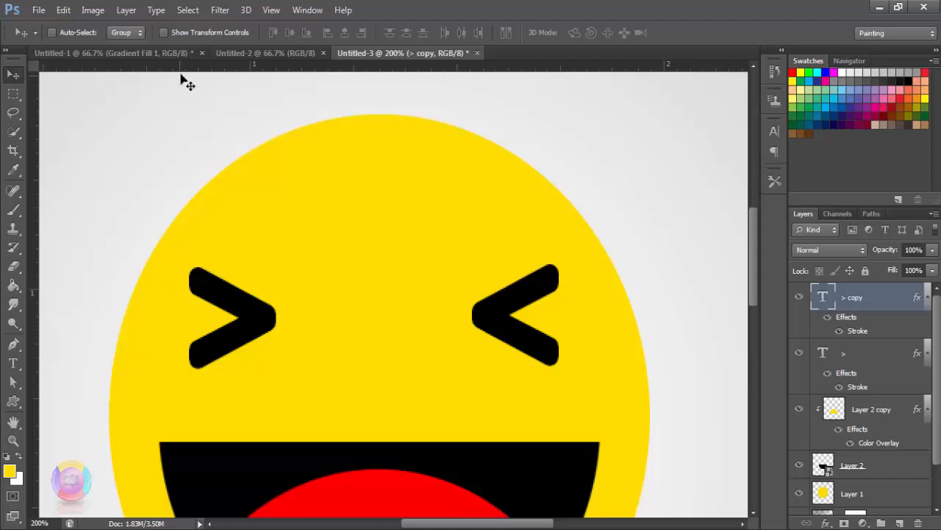
# - Place a horizontal guide at the top of the right eye and move the left eye up to align with it
pyautogui.moveTo(308, 67); pyautogui.dragTo(314, 264)
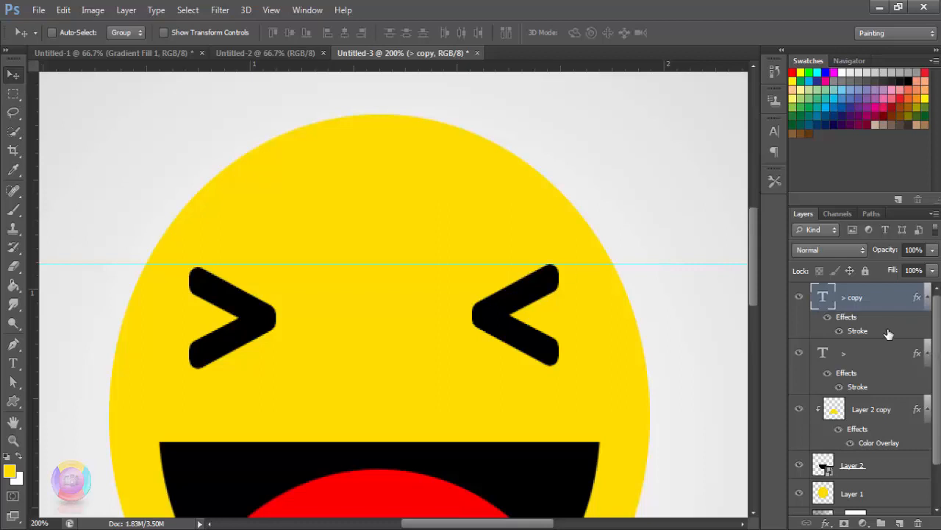
pyautogui.click(868, 364)
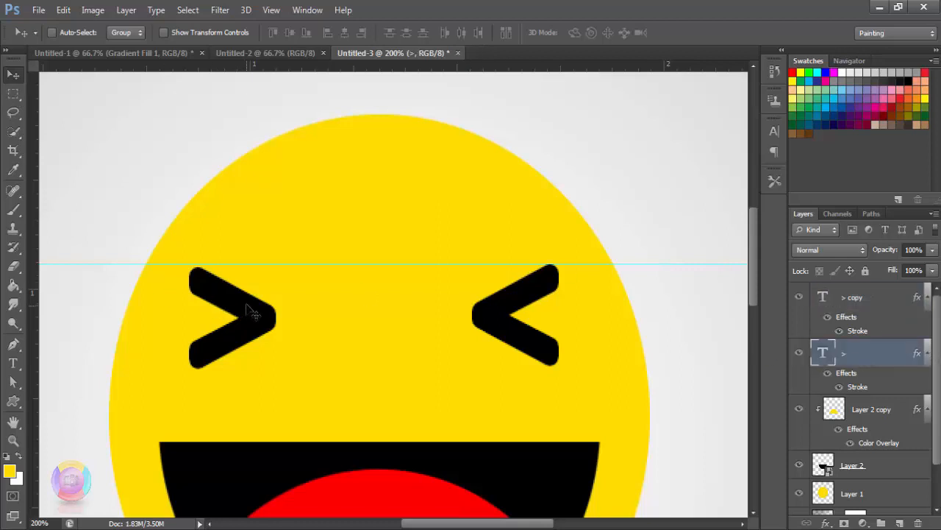
pyautogui.moveTo(247, 308); pyautogui.dragTo(248, 304)
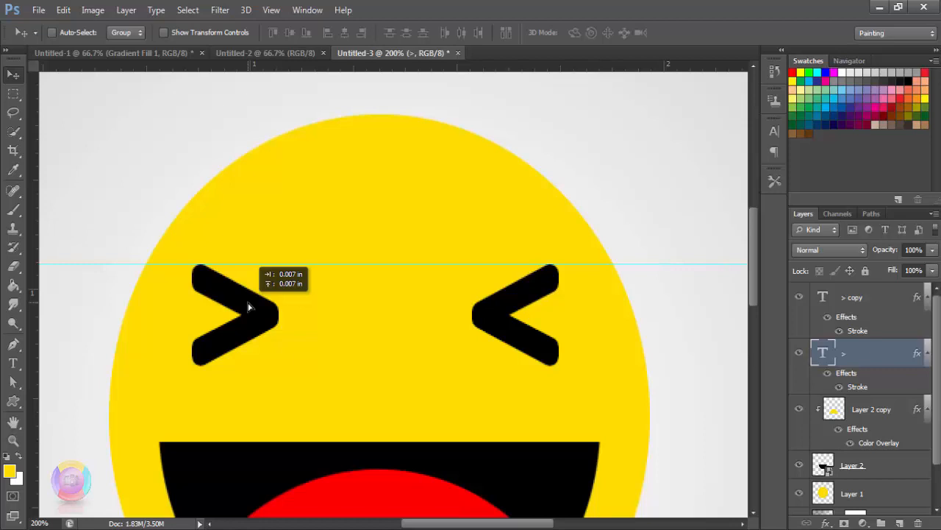
pyautogui.moveTo(249, 307); pyautogui.dragTo(249, 307)
# - Shift the left eye slightly towards the centre of the face, keeping its top on the guide
pyautogui.hotkey('ctrl', '-')
pyautogui.hotkey('ctrl', '-')
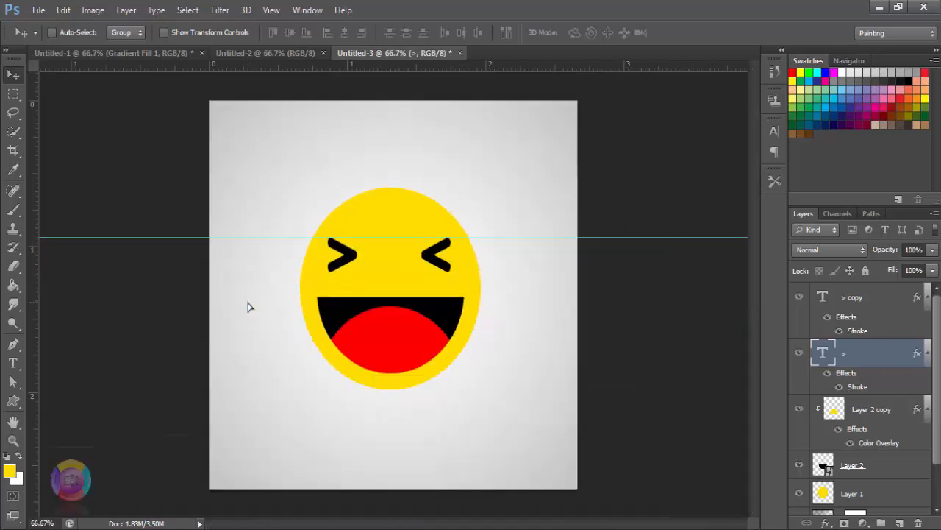
pyautogui.hotkey('ctrl', '-')
pyautogui.hotkey('ctrl', '-')
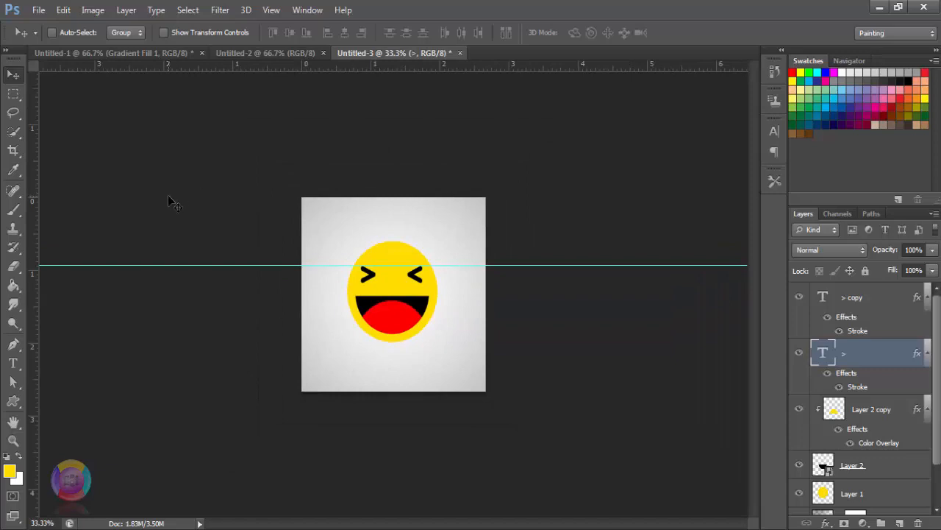
pyautogui.hotkey('ctrl', '+')
pyautogui.hotkey('ctrl', '+')
pyautogui.hotkey('ctrl', '+')
pyautogui.hotkey('ctrl', '+')
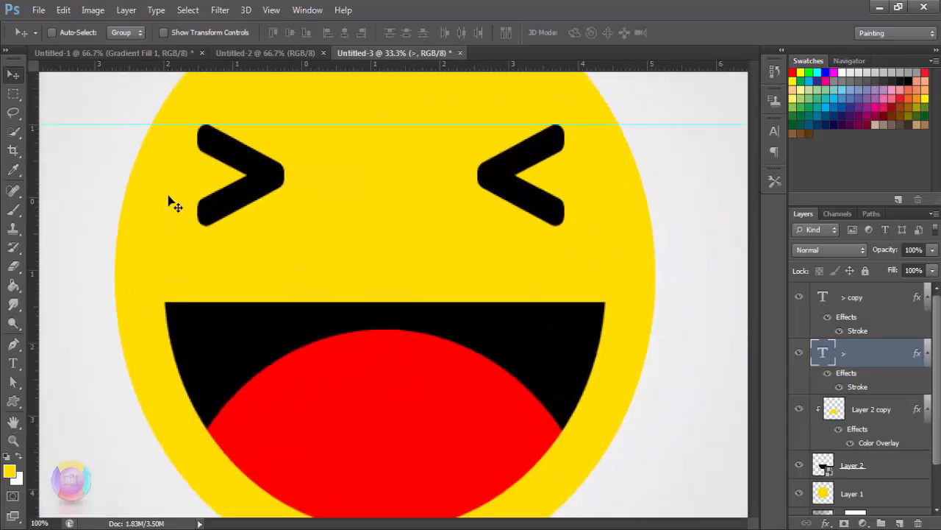
pyautogui.moveTo(435, 301); pyautogui.dragTo(426, 351)
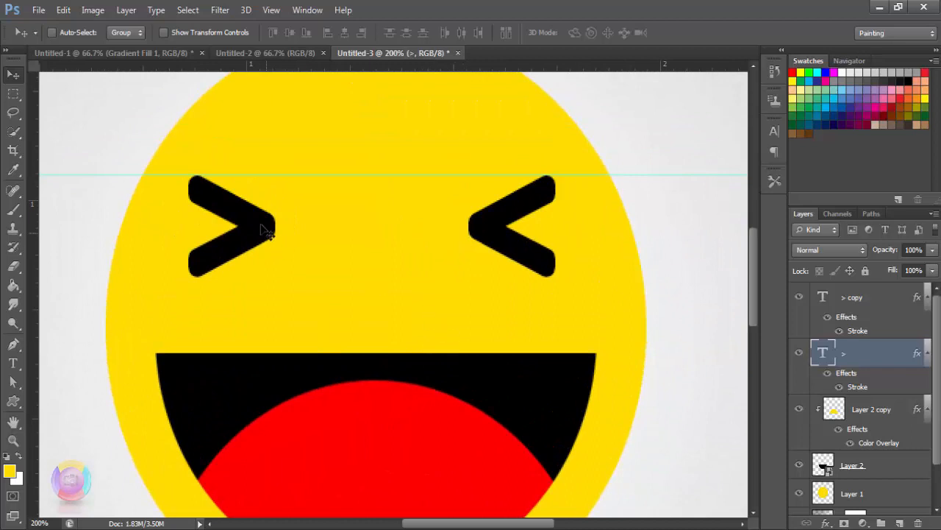
pyautogui.moveTo(261, 224); pyautogui.dragTo(264, 225)
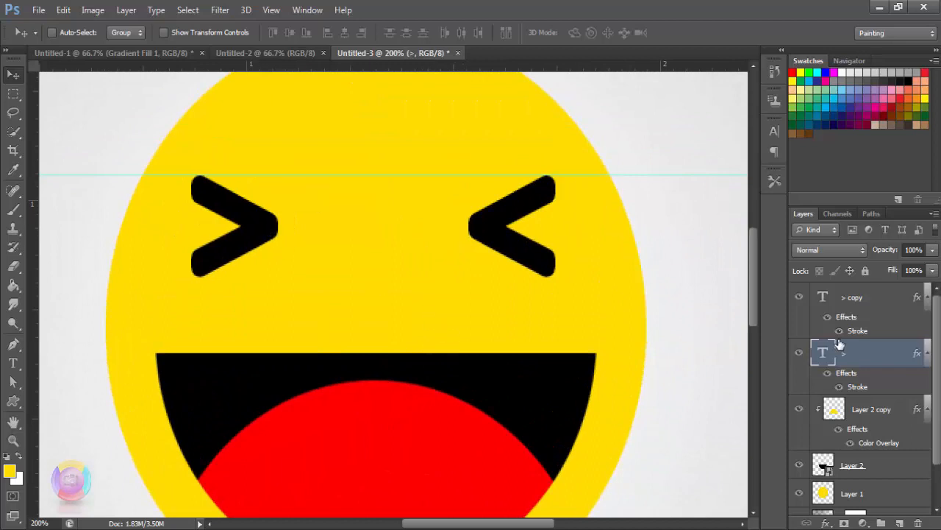
# - Nudge the right eye slightly towards the centre of the face and remove the horizontal guide
pyautogui.click(858, 304)
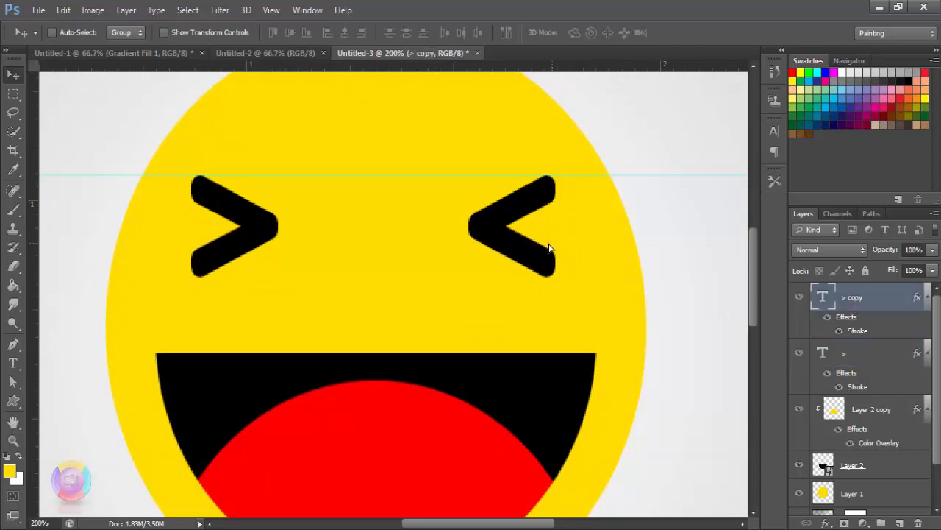
pyautogui.press('Left')
pyautogui.press('Left')
pyautogui.press('Left')
pyautogui.press('Left')
pyautogui.press('Left')
pyautogui.press('Left')
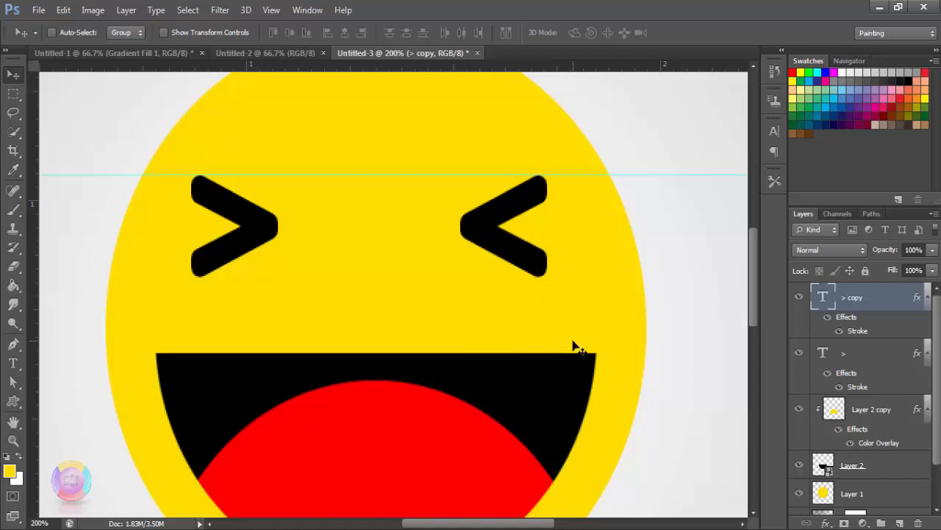
pyautogui.scroll(1, 573, 347)
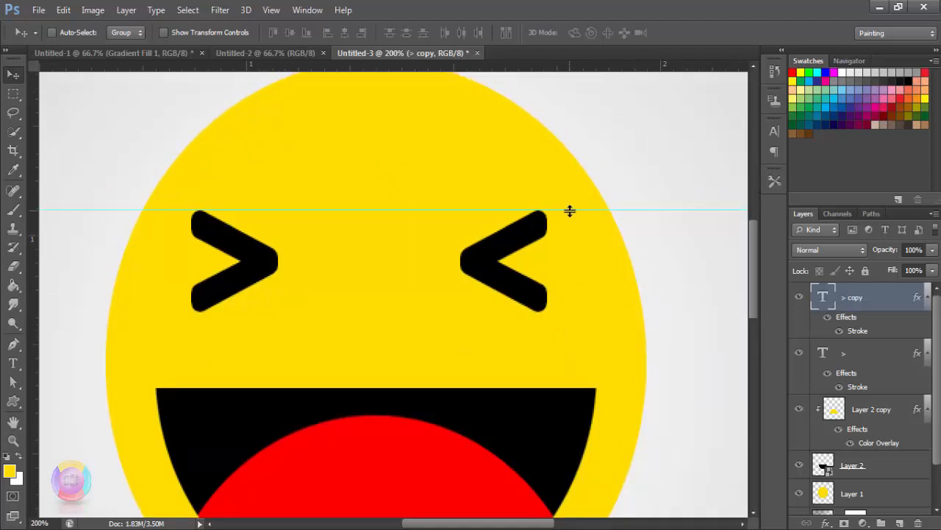
pyautogui.moveTo(567, 210); pyautogui.dragTo(559, 66)
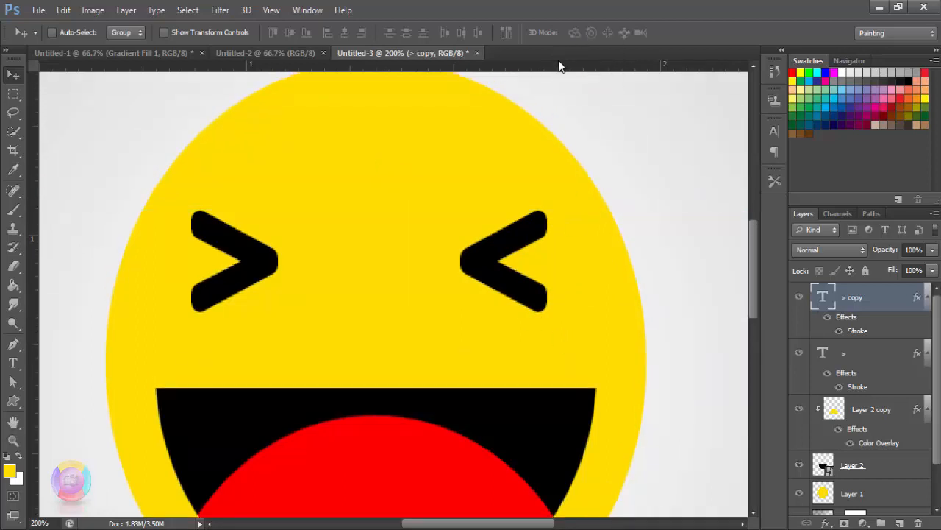
# - Examine the eye spacing and the proportions of the whole smiley at several zoom levels
pyautogui.hotkey('ctrl', '-')
pyautogui.hotkey('ctrl', '-')
pyautogui.hotkey('ctrl', '-')
pyautogui.hotkey('ctrl', '-')
pyautogui.hotkey('ctrl', '-')
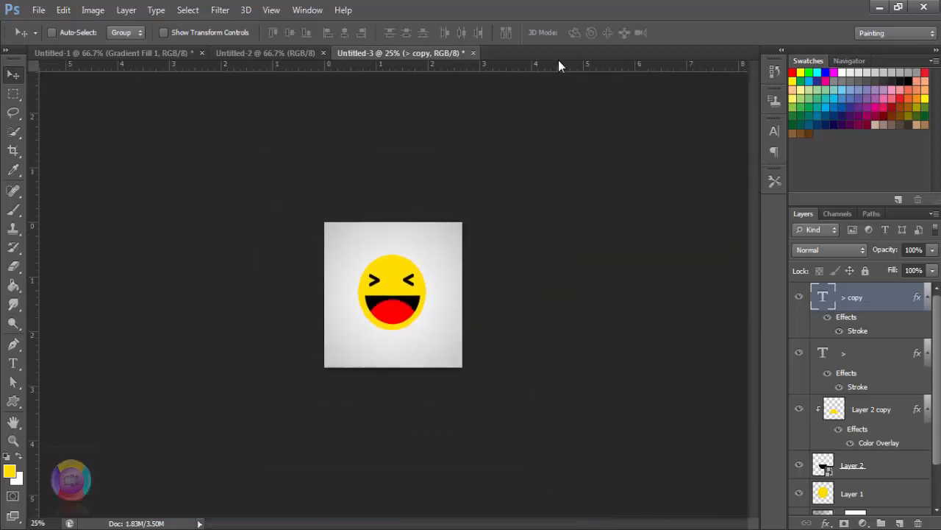
pyautogui.hotkey('ctrl', '+')
pyautogui.hotkey('ctrl', '+')
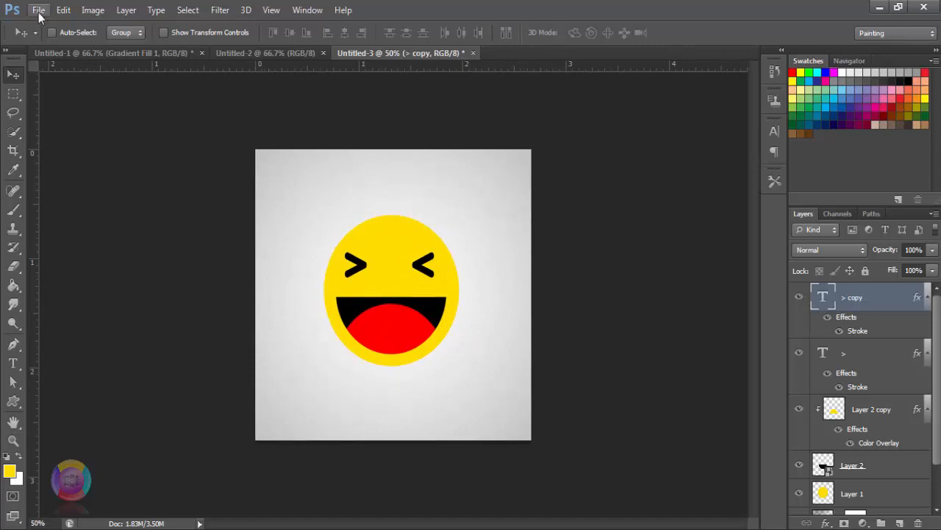
pyautogui.hotkey('ctrl', '+')
# - Merge both eye text layers, Layer 2 copy, Layer 2 and Layer 1 into one layer and check it by toggling its visibility
pyautogui.scroll(-2, 882, 316)
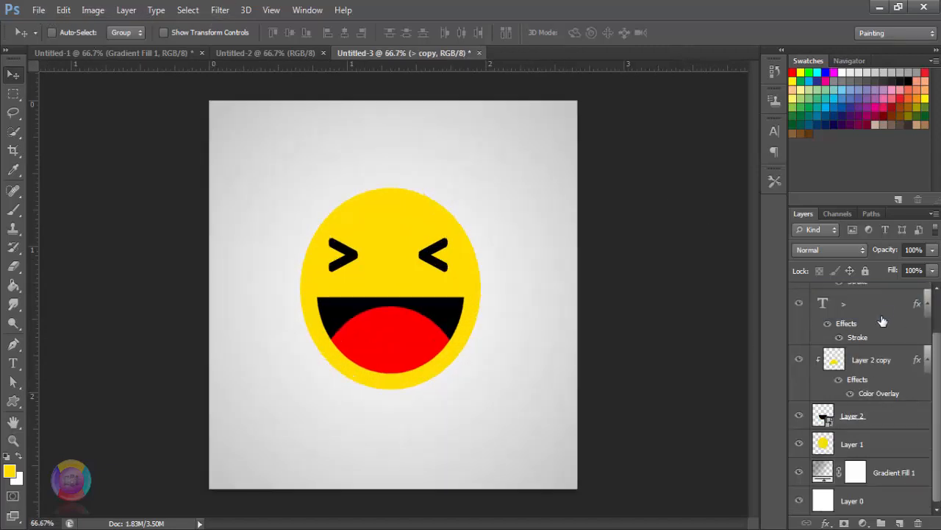
pyautogui.scroll(2, 882, 321)
pyautogui.keyDown('shift'); pyautogui.click(870, 357); pyautogui.keyUp('shift')
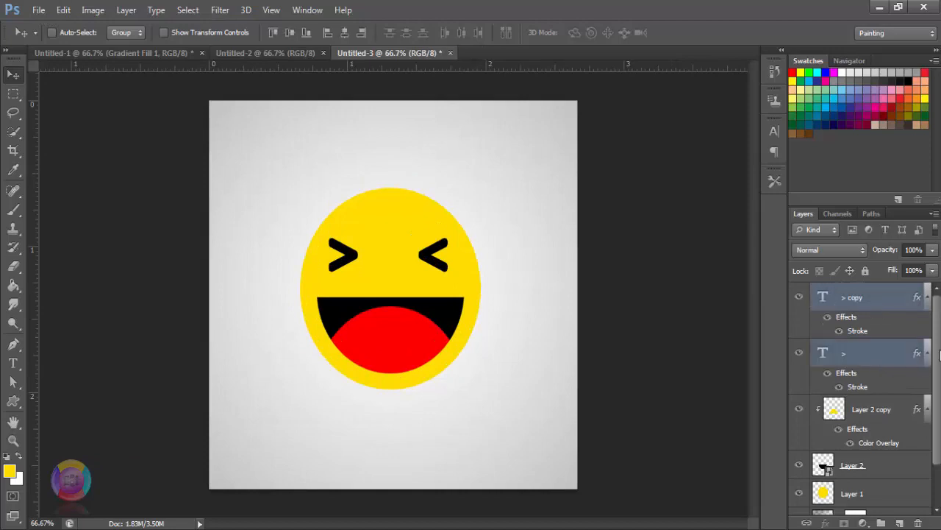
pyautogui.scroll(-2, 934, 357)
pyautogui.keyDown('shift'); pyautogui.click(877, 362); pyautogui.keyUp('shift')
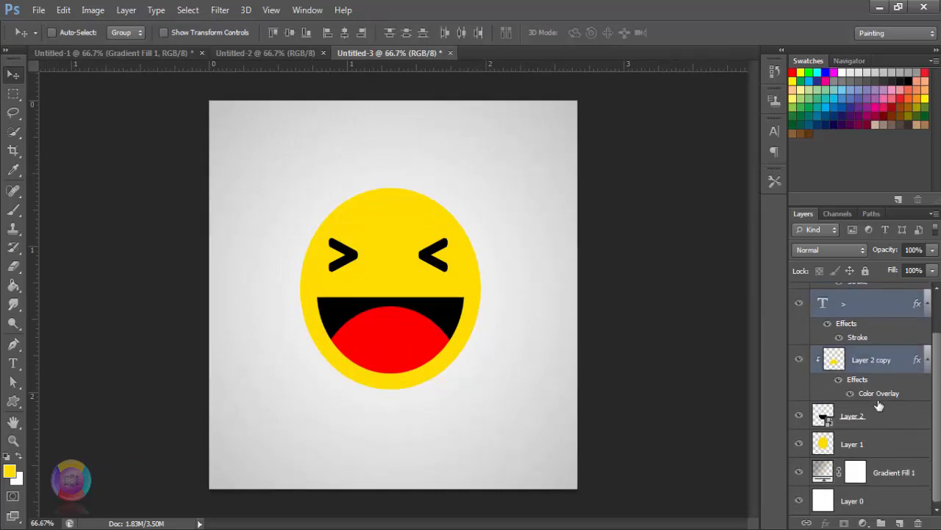
pyautogui.keyDown('shift'); pyautogui.click(874, 416); pyautogui.keyUp('shift')
pyautogui.keyDown('shift'); pyautogui.click(872, 443); pyautogui.keyUp('shift')
pyautogui.rightClick(872, 444)
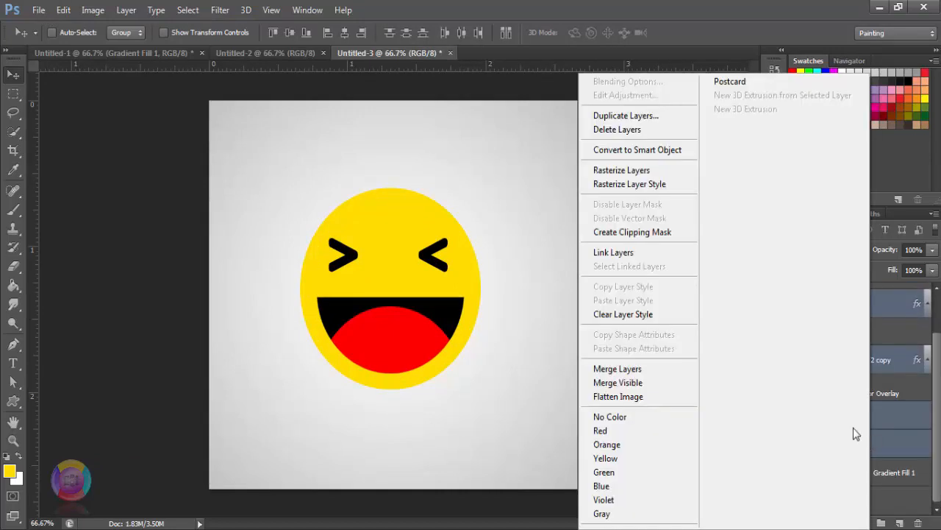
pyautogui.click(619, 366)
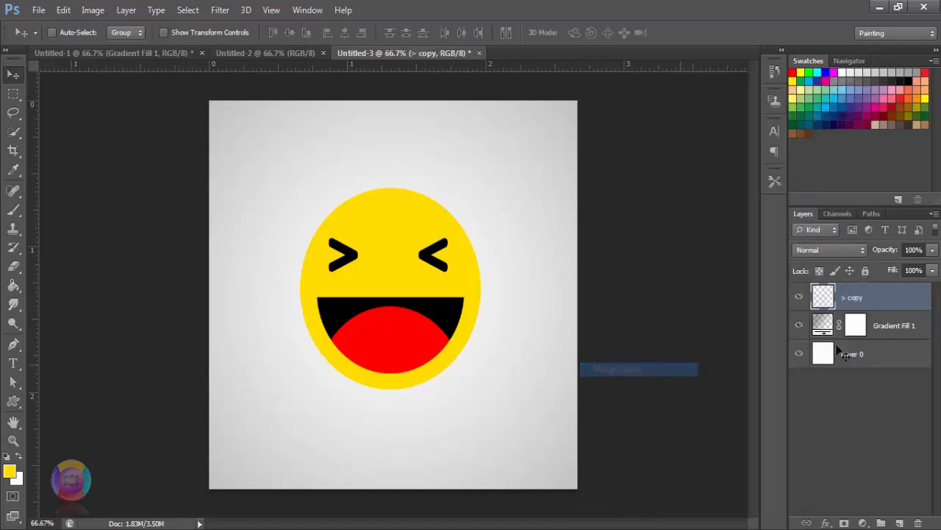
pyautogui.click(800, 297)
pyautogui.click(800, 297)
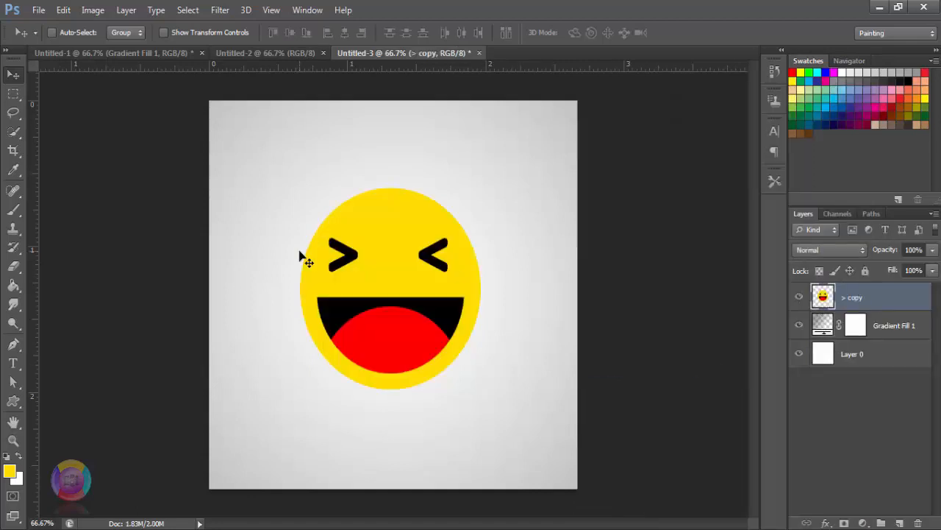
# - Scale the merged smiley's height to about 93.49% from its bottom edge, keeping the width at 100%
pyautogui.hotkey('ctrl', 't')
pyautogui.moveTo(393, 390); pyautogui.dragTo(391, 375)
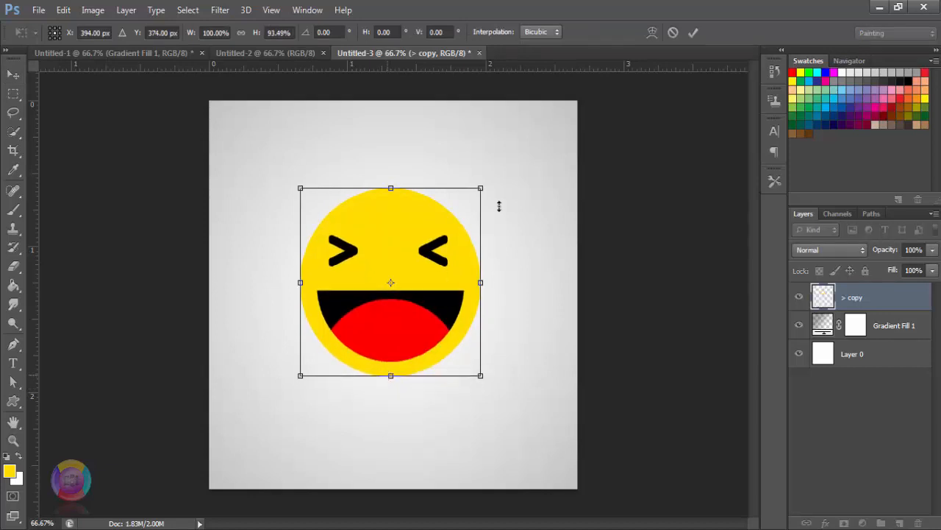
pyautogui.click(694, 33)
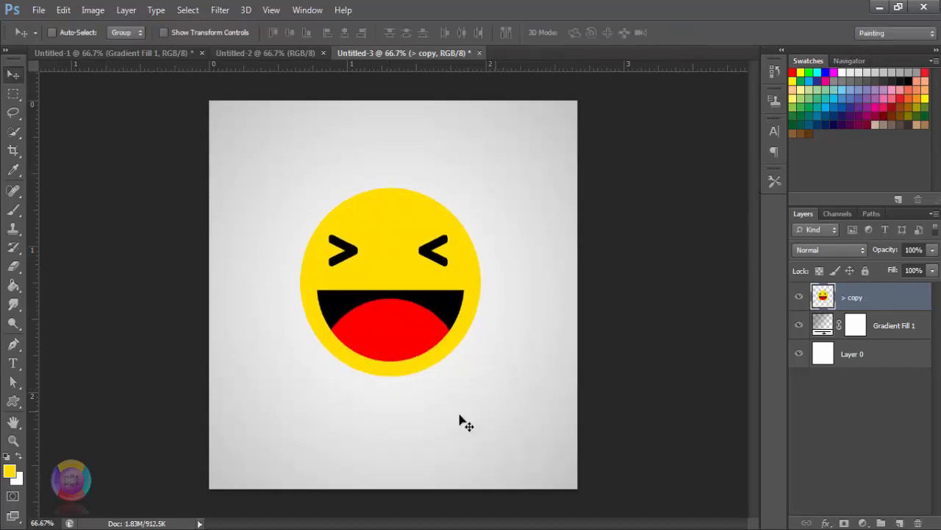
# - Stretch the smiley's height slightly to about 101.29% from its bottom edge to round out the face
pyautogui.hotkey('ctrl', 't')
pyautogui.moveTo(391, 377); pyautogui.dragTo(390, 377)
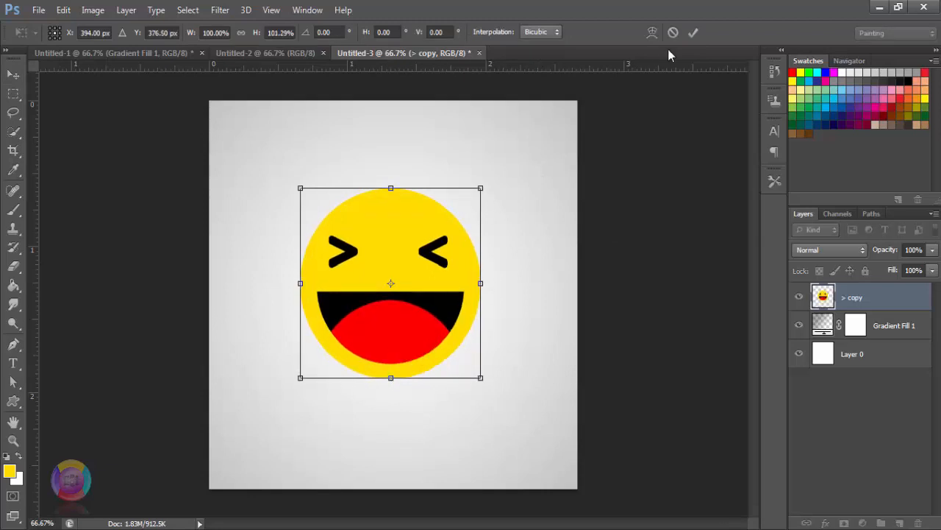
pyautogui.click(693, 34)
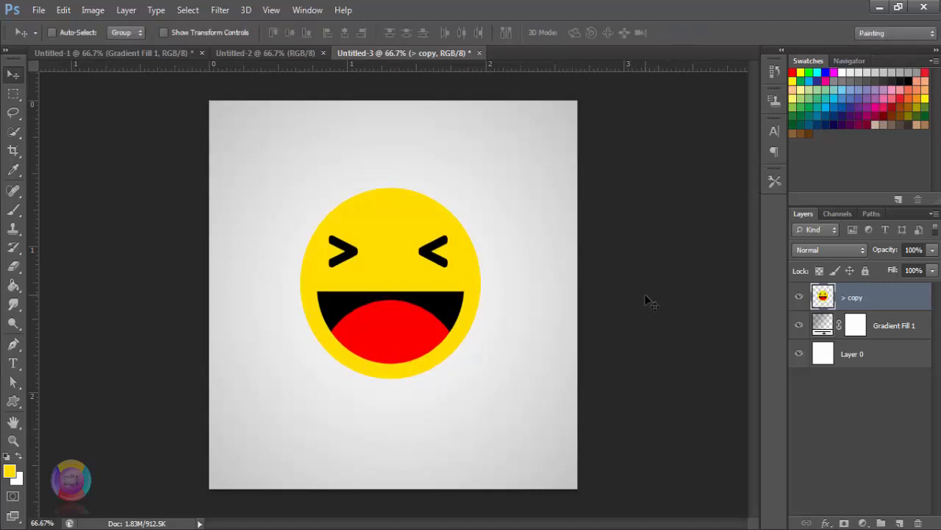
# - Examine the finished round smiley against the grey gradient background at several zoom levels
pyautogui.hotkey('ctrl', '+')
pyautogui.hotkey('ctrl', '-')
pyautogui.hotkey('ctrl', '-')
pyautogui.hotkey('ctrl', '-')
pyautogui.hotkey('ctrl', '-')
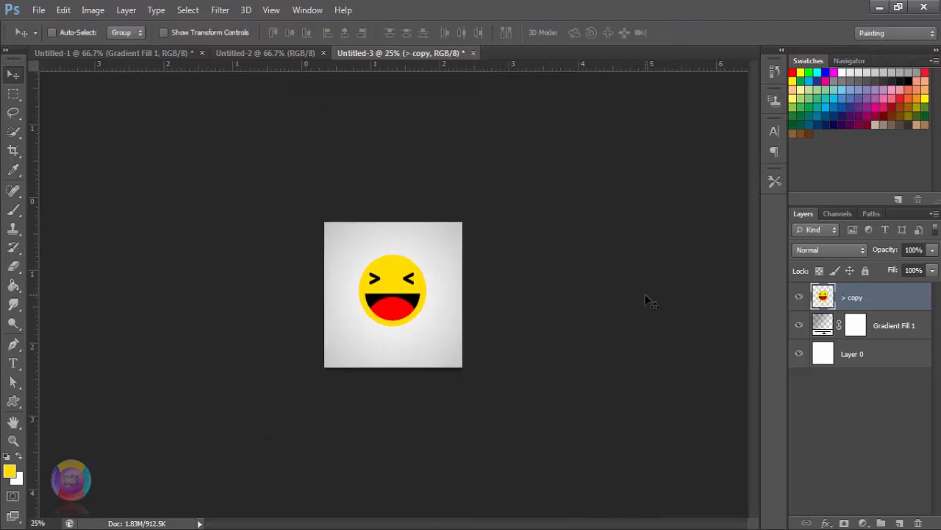
pyautogui.hotkey('ctrl', '+')
pyautogui.hotkey('ctrl', '+')
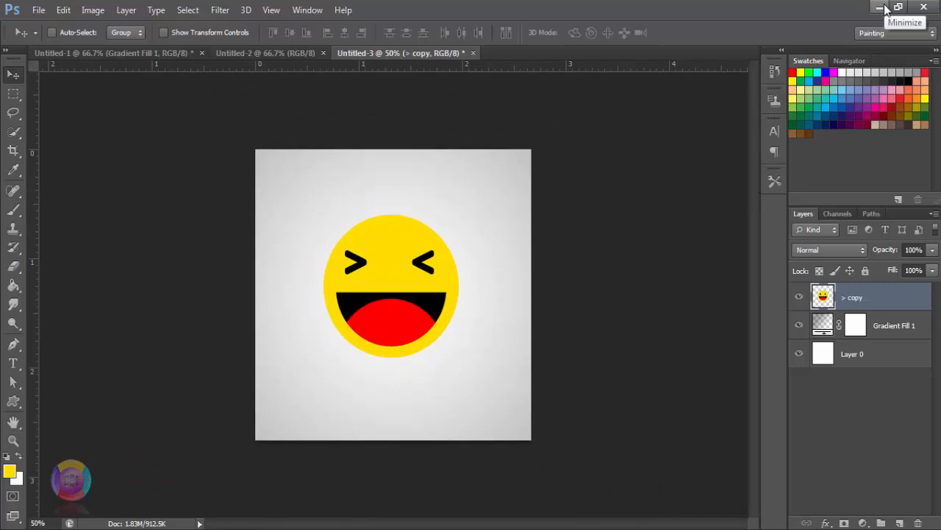
pyautogui.hotkey('ctrl', '+')
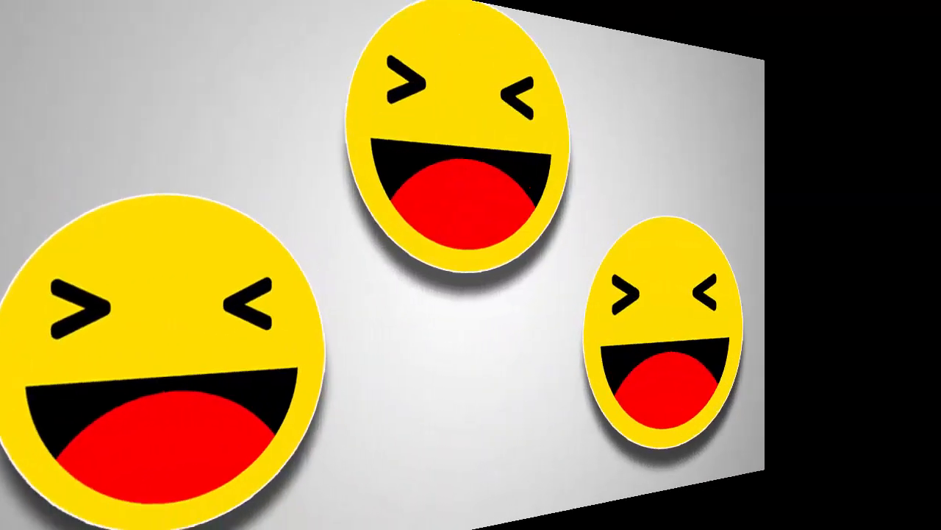